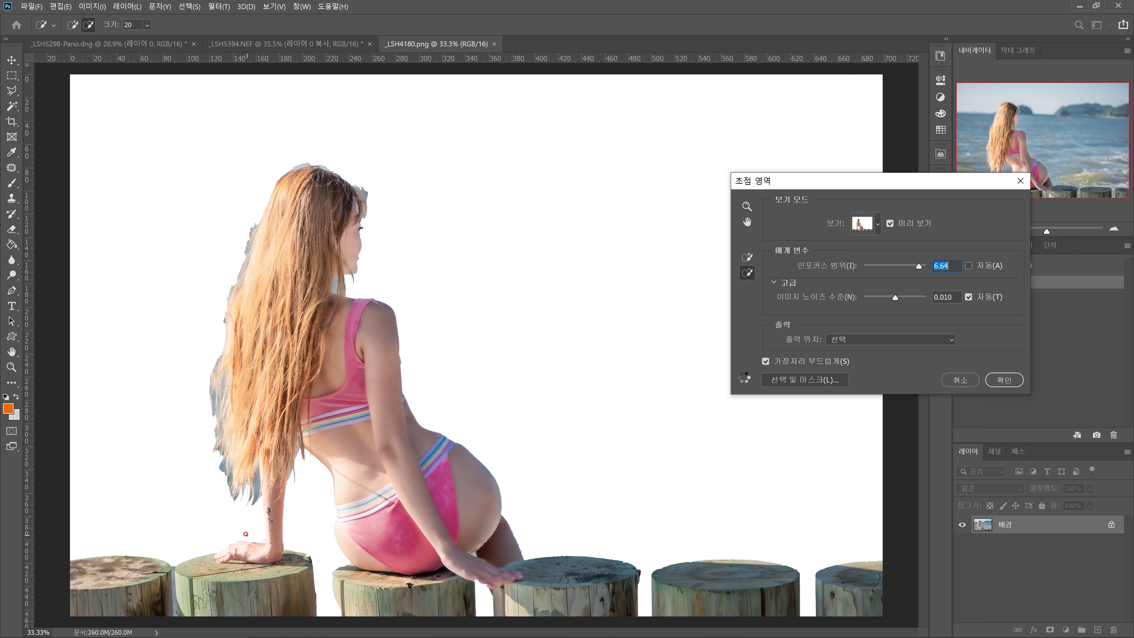
Accept the Focus Area selection of the woman and wooden posts and open it in Select and Mask
{"action": "left_click", "coordinate": [1003, 380]}
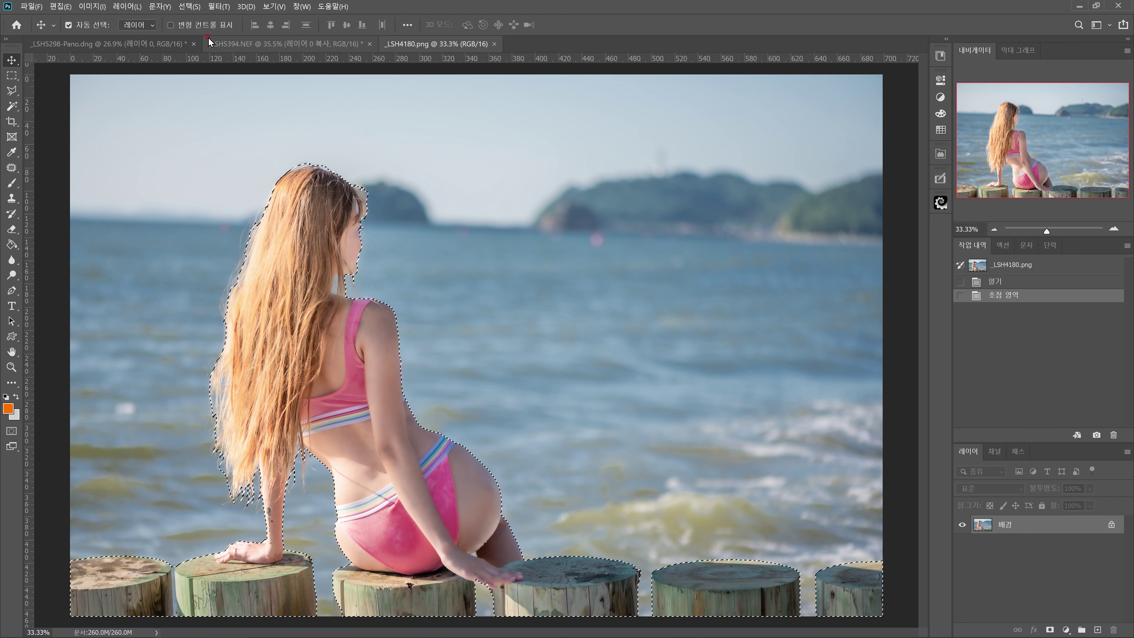
{"action": "left_click", "coordinate": [189, 6]}
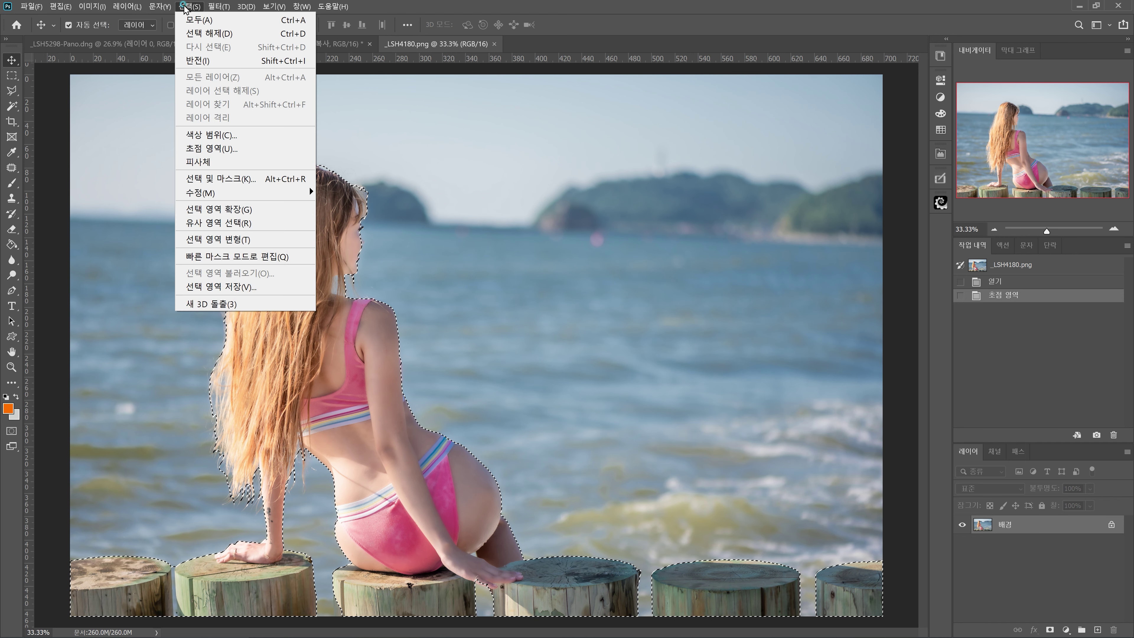
{"action": "left_click", "coordinate": [218, 178]}
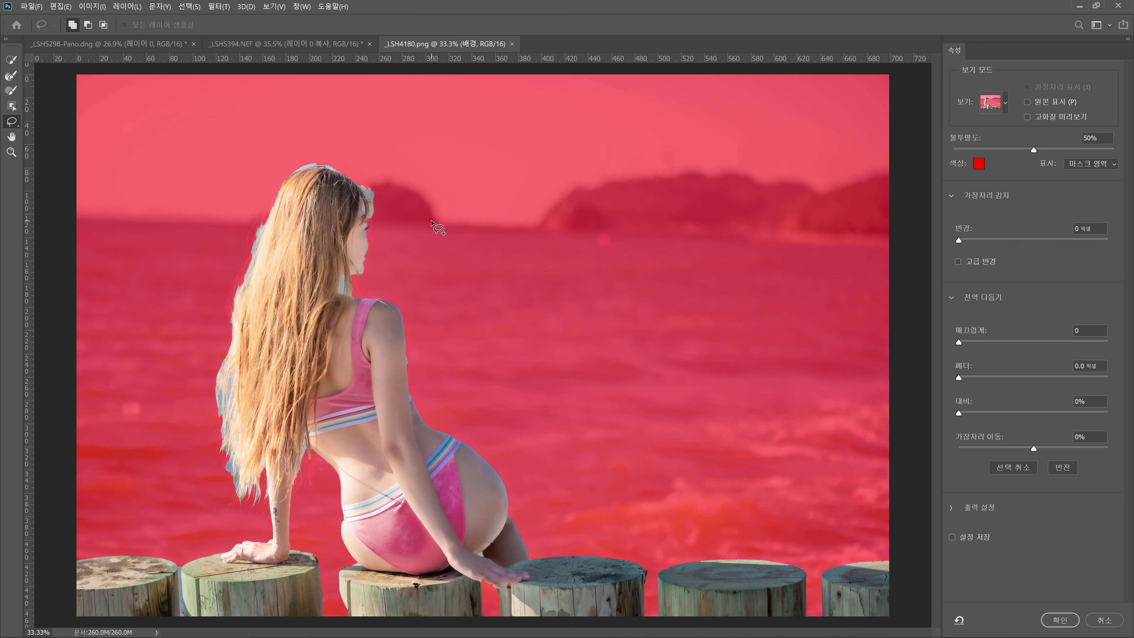
Refine the mask along the crown of the head and the fringe hair with the Refine Edge Brush
{"action": "scroll", "coordinate": [571, 254], "scroll_direction": "up", "scroll_amount": 3}
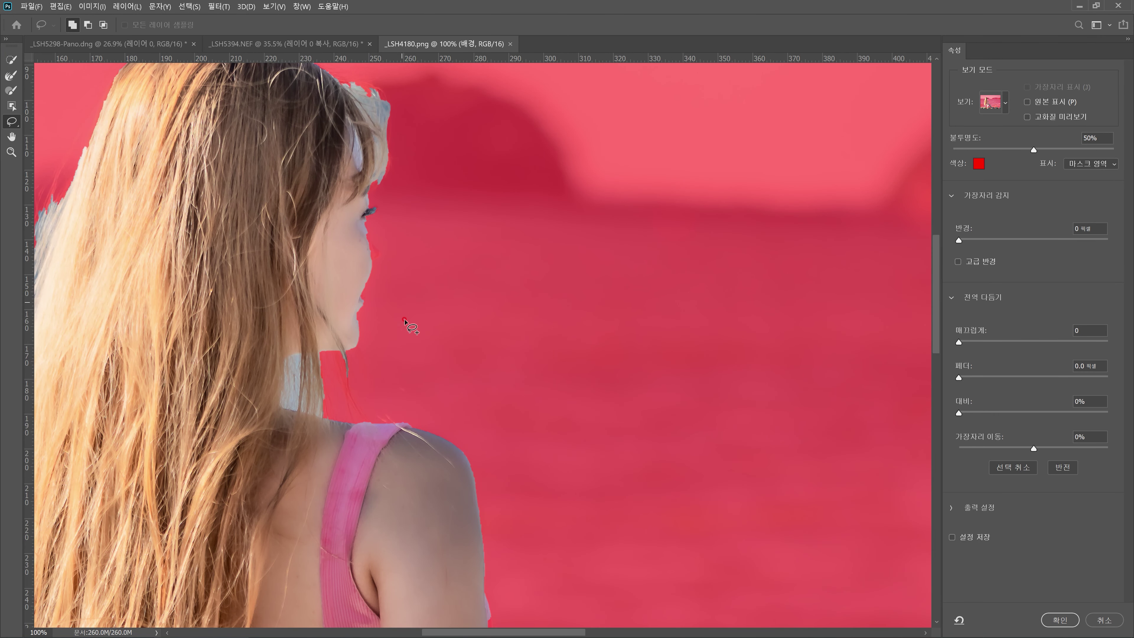
{"action": "scroll", "coordinate": [250, 242], "scroll_direction": "up", "scroll_amount": 3}
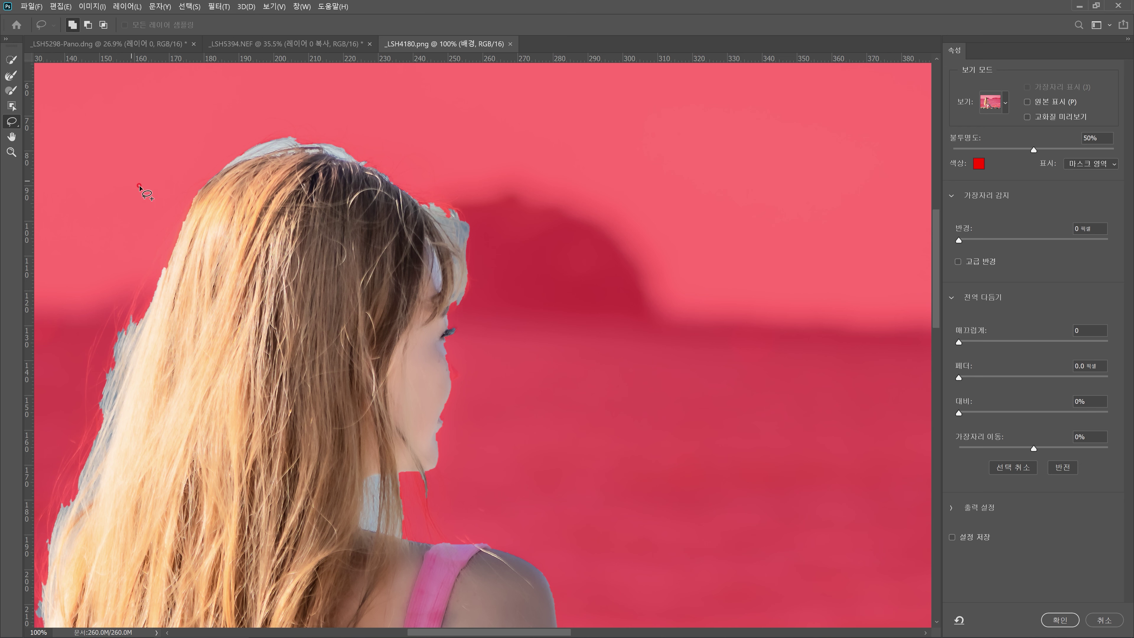
{"action": "left_click", "coordinate": [12, 77]}
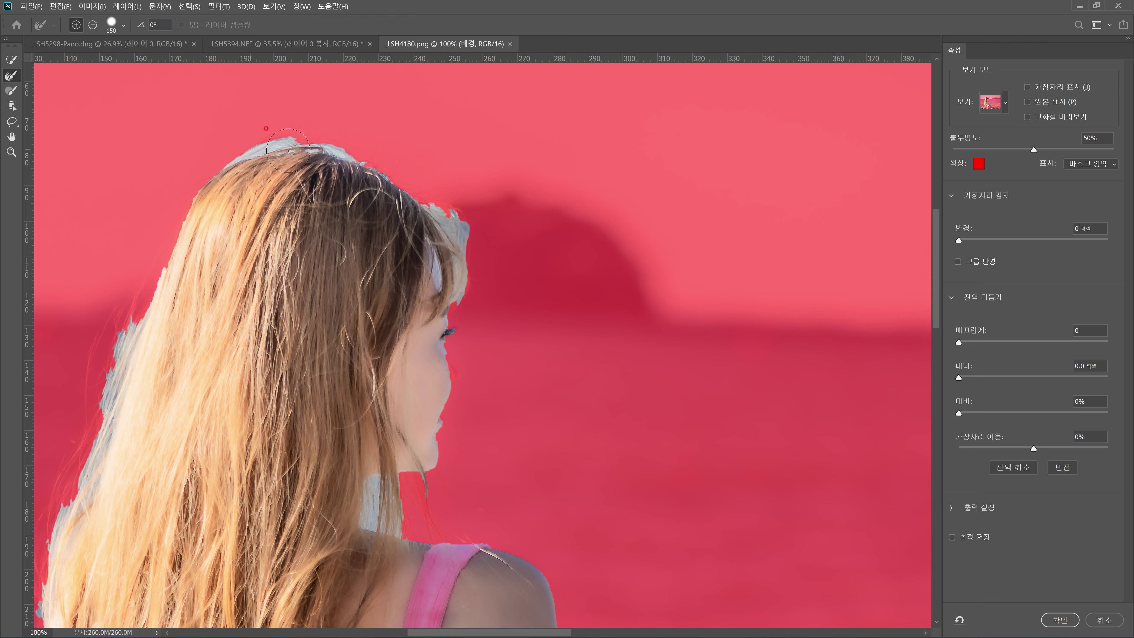
{"action": "left_click_drag", "start_coordinate": [251, 158], "coordinate": [354, 167]}
{"action": "mouse_move", "coordinate": [425, 208]}
{"action": "left_mouse_down"}
{"action": "mouse_move", "coordinate": [445, 276]}
{"action": "mouse_move", "coordinate": [467, 285]}
{"action": "mouse_move", "coordinate": [471, 225]}
{"action": "left_mouse_up"}
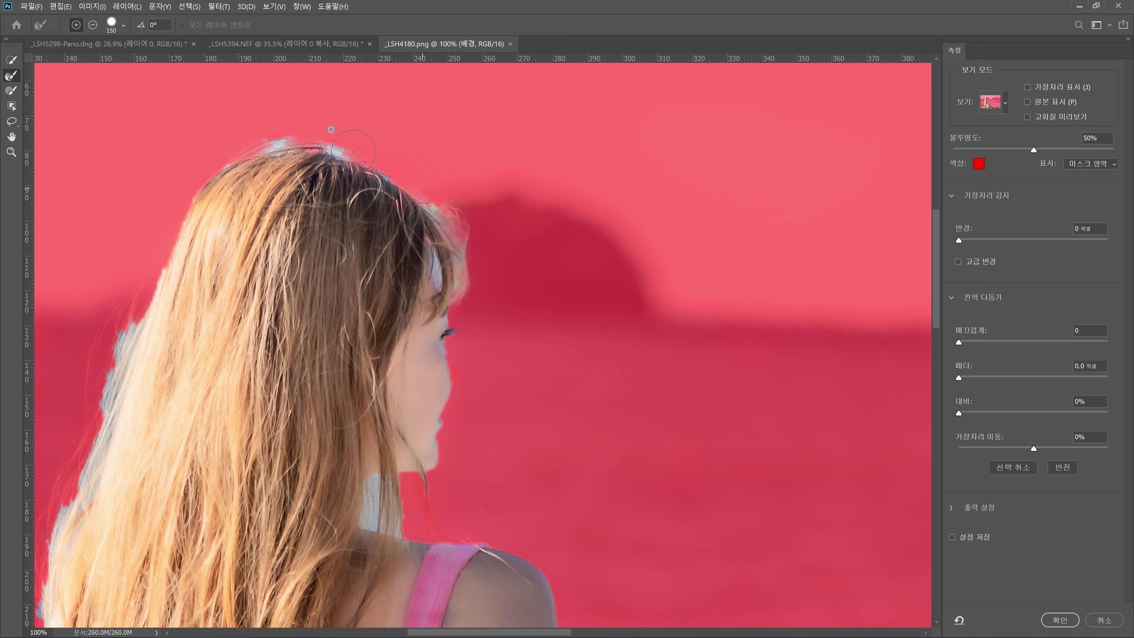
{"action": "mouse_move", "coordinate": [287, 142]}
{"action": "left_mouse_down"}
{"action": "mouse_move", "coordinate": [227, 156]}
{"action": "mouse_move", "coordinate": [298, 145]}
{"action": "mouse_move", "coordinate": [245, 141]}
{"action": "mouse_move", "coordinate": [299, 142]}
{"action": "mouse_move", "coordinate": [263, 150]}
{"action": "left_mouse_up"}
{"action": "left_click_drag", "start_coordinate": [443, 262], "coordinate": [443, 278]}
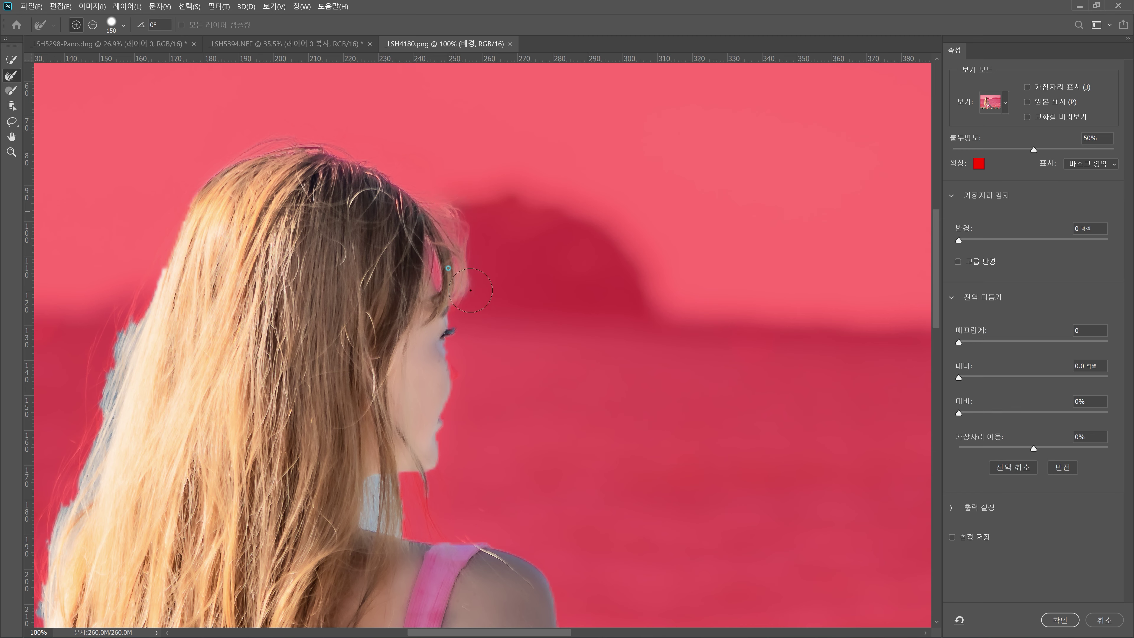
Brush the edge refinement down the outer edge of the long hair, from the crown to the upper back
{"action": "scroll", "coordinate": [520, 383], "scroll_direction": "left", "scroll_amount": 5}
{"action": "scroll", "coordinate": [520, 383], "scroll_direction": "up", "scroll_amount": 1}
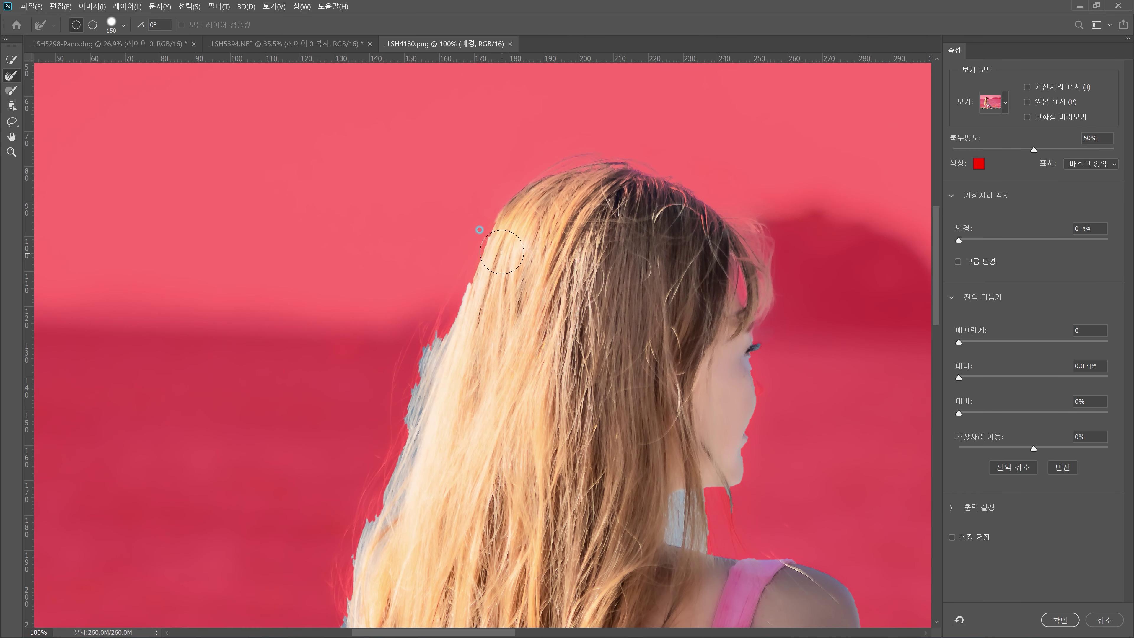
{"action": "mouse_move", "coordinate": [495, 214]}
{"action": "left_mouse_down"}
{"action": "mouse_move", "coordinate": [428, 370]}
{"action": "mouse_move", "coordinate": [457, 313]}
{"action": "mouse_move", "coordinate": [387, 411]}
{"action": "left_mouse_up"}
{"action": "left_click_drag", "start_coordinate": [427, 318], "coordinate": [407, 390]}
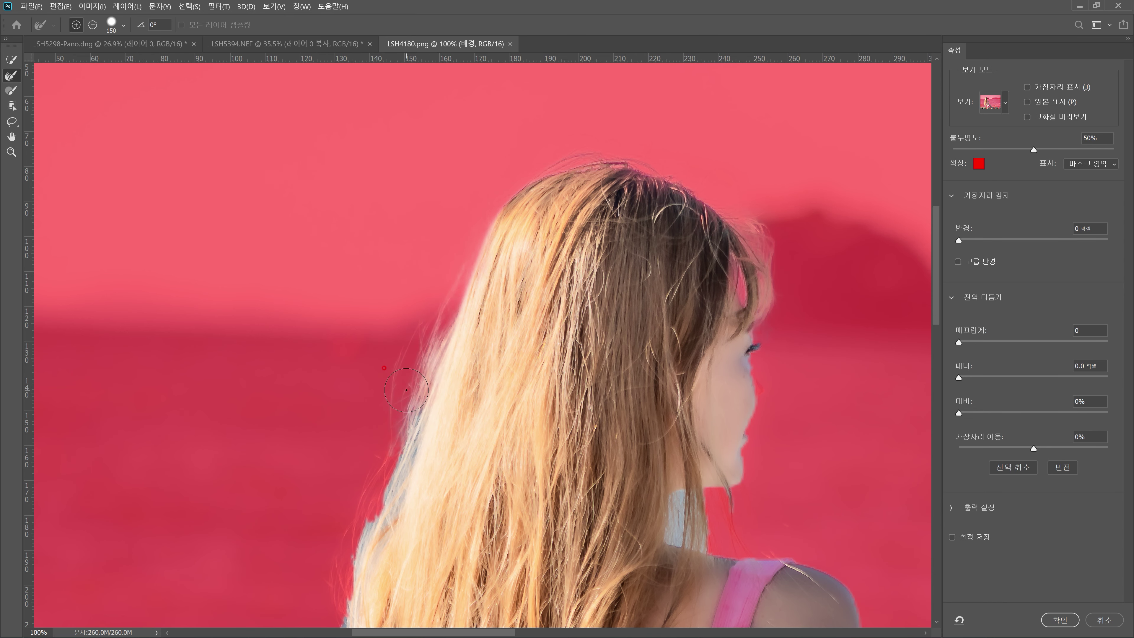
{"action": "scroll", "coordinate": [413, 380], "scroll_direction": "down", "scroll_amount": 5}
{"action": "mouse_move", "coordinate": [425, 309]}
{"action": "left_mouse_down"}
{"action": "mouse_move", "coordinate": [344, 470]}
{"action": "mouse_move", "coordinate": [391, 330]}
{"action": "mouse_move", "coordinate": [345, 448]}
{"action": "mouse_move", "coordinate": [384, 337]}
{"action": "mouse_move", "coordinate": [372, 404]}
{"action": "mouse_move", "coordinate": [392, 386]}
{"action": "left_mouse_up"}
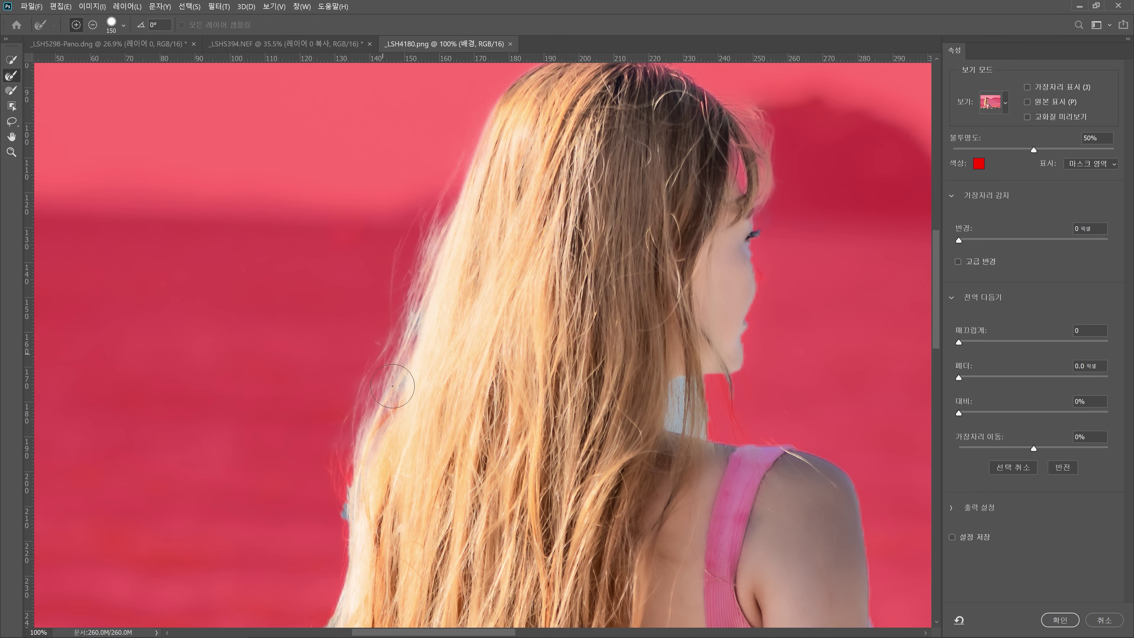
{"action": "scroll", "coordinate": [397, 393], "scroll_direction": "down", "scroll_amount": 6}
{"action": "mouse_move", "coordinate": [350, 339]}
{"action": "left_mouse_down"}
{"action": "mouse_move", "coordinate": [342, 385]}
{"action": "mouse_move", "coordinate": [338, 262]}
{"action": "left_mouse_up"}
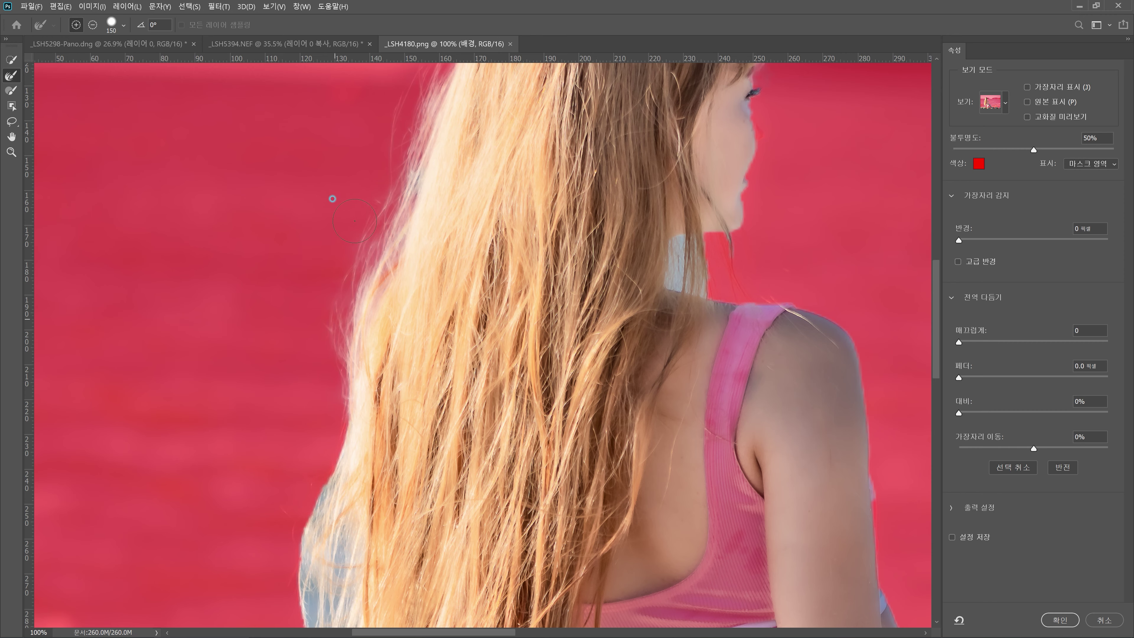
{"action": "scroll", "coordinate": [392, 219], "scroll_direction": "up", "scroll_amount": 3}
{"action": "scroll", "coordinate": [446, 192], "scroll_direction": "up", "scroll_amount": 2}
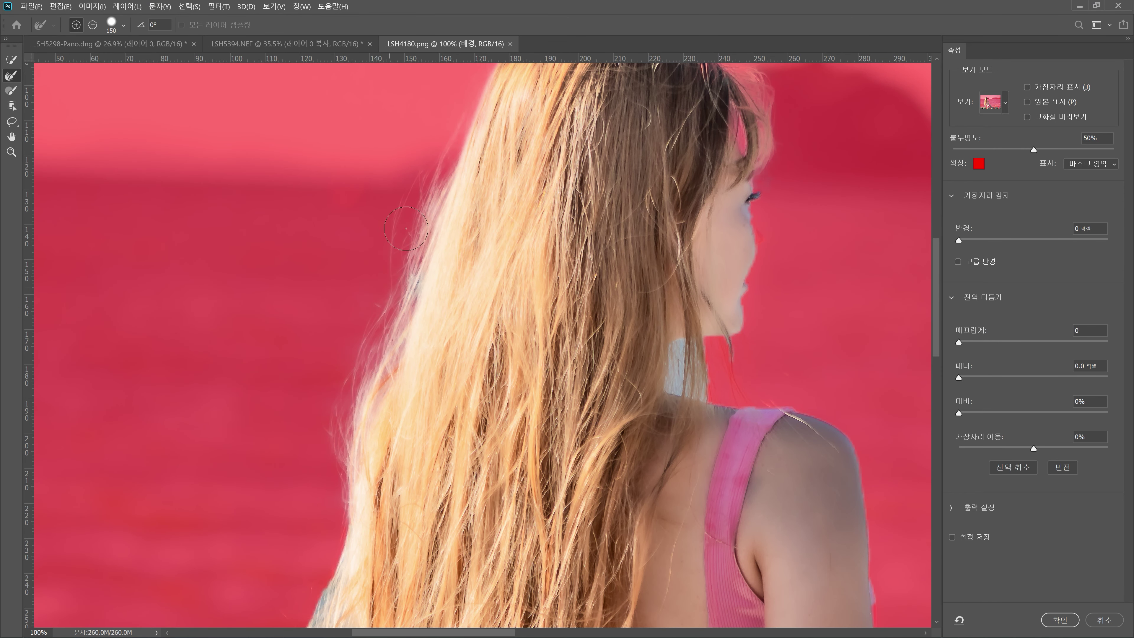
Refine the mask in the gap between the neck and hair and around the loose strands below the chin
{"action": "scroll", "coordinate": [439, 287], "scroll_direction": "down", "scroll_amount": 2}
{"action": "scroll", "coordinate": [439, 287], "scroll_direction": "down", "scroll_amount": 1}
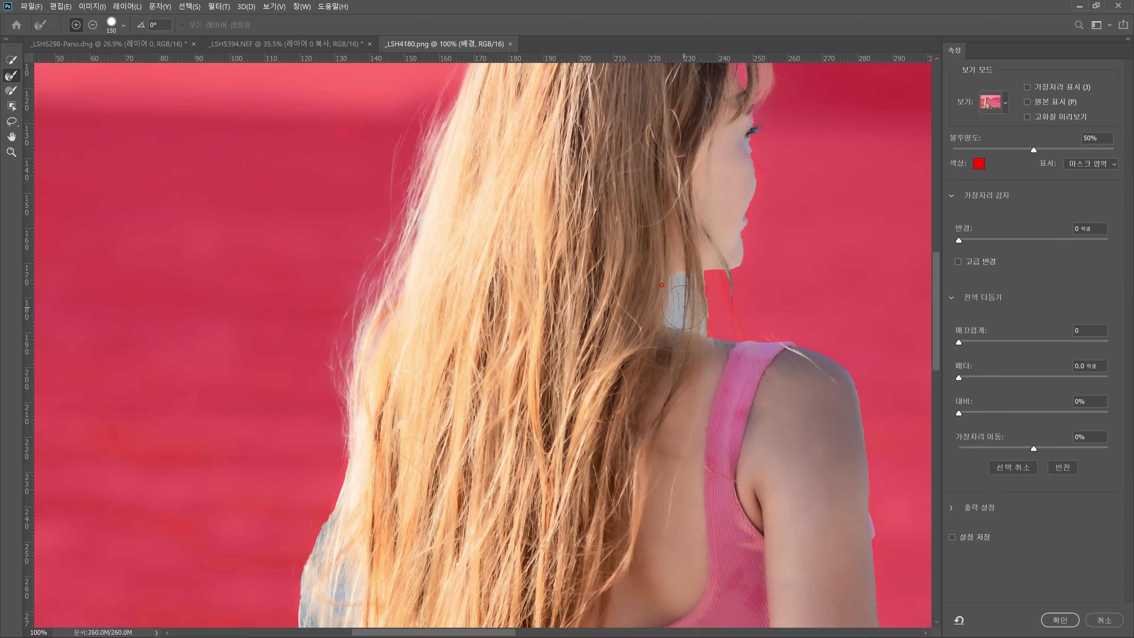
{"action": "mouse_move", "coordinate": [748, 261]}
{"action": "left_mouse_down"}
{"action": "mouse_move", "coordinate": [744, 237]}
{"action": "mouse_move", "coordinate": [723, 254]}
{"action": "left_mouse_up"}
{"action": "left_click_drag", "start_coordinate": [690, 304], "coordinate": [656, 304]}
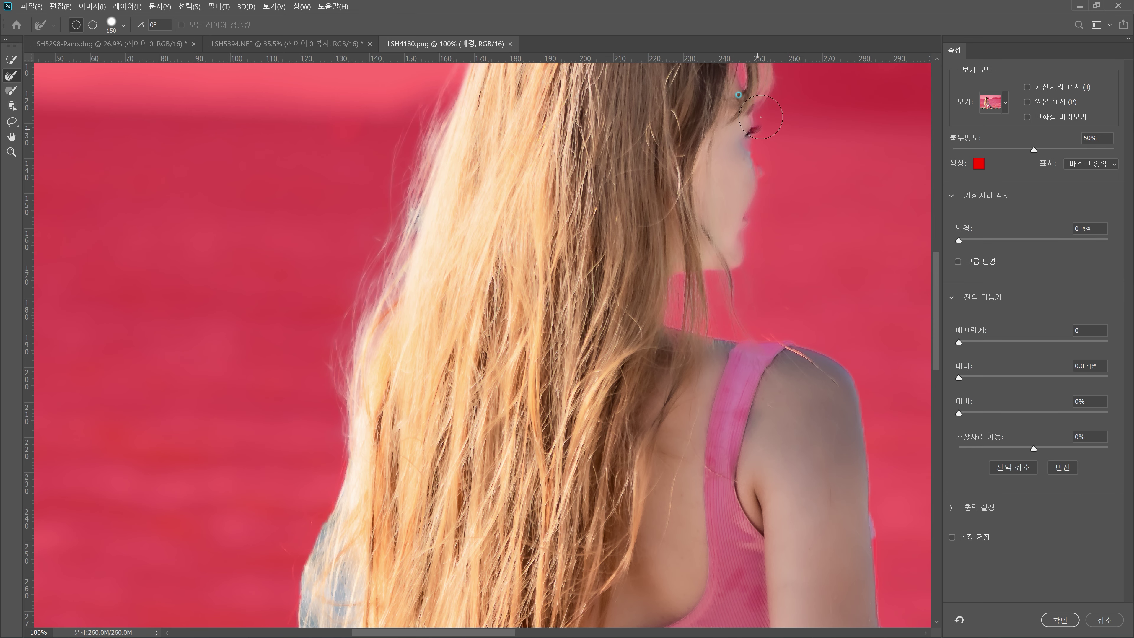
Refine the outer edge of the lower hair from the elbow-height bulge down to the hair tips
{"action": "scroll", "coordinate": [435, 266], "scroll_direction": "down", "scroll_amount": 5}
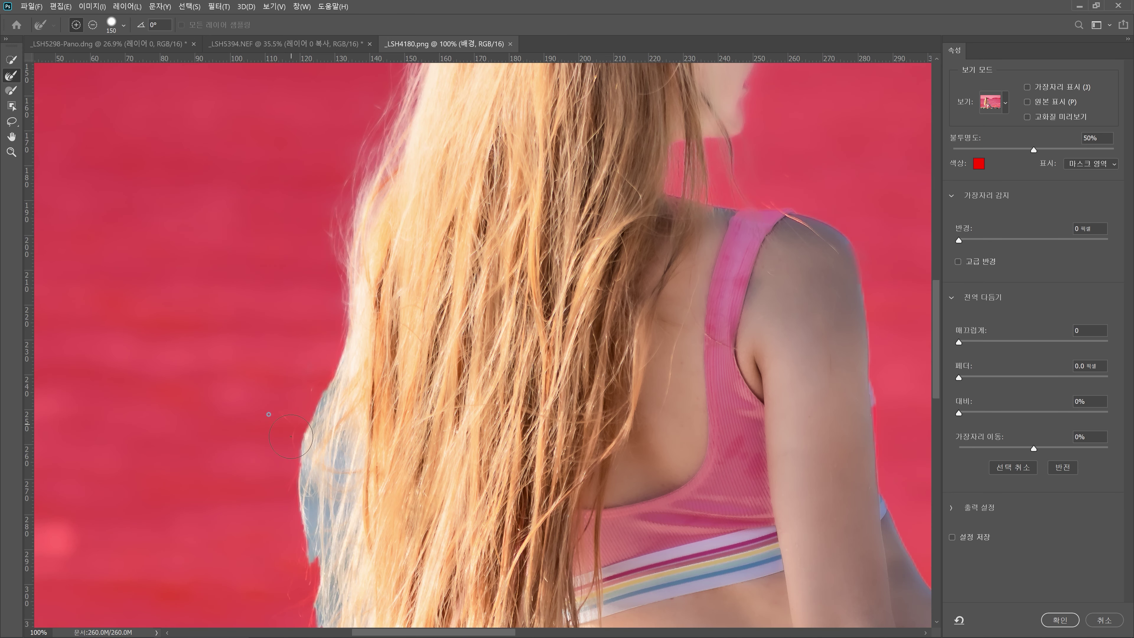
{"action": "left_click_drag", "start_coordinate": [290, 436], "coordinate": [316, 544]}
{"action": "mouse_move", "coordinate": [314, 392]}
{"action": "left_mouse_down"}
{"action": "mouse_move", "coordinate": [341, 472]}
{"action": "mouse_move", "coordinate": [345, 450]}
{"action": "mouse_move", "coordinate": [331, 500]}
{"action": "mouse_move", "coordinate": [308, 488]}
{"action": "mouse_move", "coordinate": [340, 404]}
{"action": "mouse_move", "coordinate": [337, 464]}
{"action": "mouse_move", "coordinate": [327, 469]}
{"action": "mouse_move", "coordinate": [336, 379]}
{"action": "left_mouse_up"}
{"action": "scroll", "coordinate": [336, 380], "scroll_direction": "down", "scroll_amount": 10}
{"action": "mouse_move", "coordinate": [330, 260]}
{"action": "left_mouse_down"}
{"action": "mouse_move", "coordinate": [327, 445]}
{"action": "mouse_move", "coordinate": [349, 425]}
{"action": "mouse_move", "coordinate": [334, 497]}
{"action": "mouse_move", "coordinate": [360, 415]}
{"action": "mouse_move", "coordinate": [353, 506]}
{"action": "mouse_move", "coordinate": [385, 472]}
{"action": "mouse_move", "coordinate": [381, 540]}
{"action": "mouse_move", "coordinate": [424, 486]}
{"action": "mouse_move", "coordinate": [369, 567]}
{"action": "left_mouse_up"}
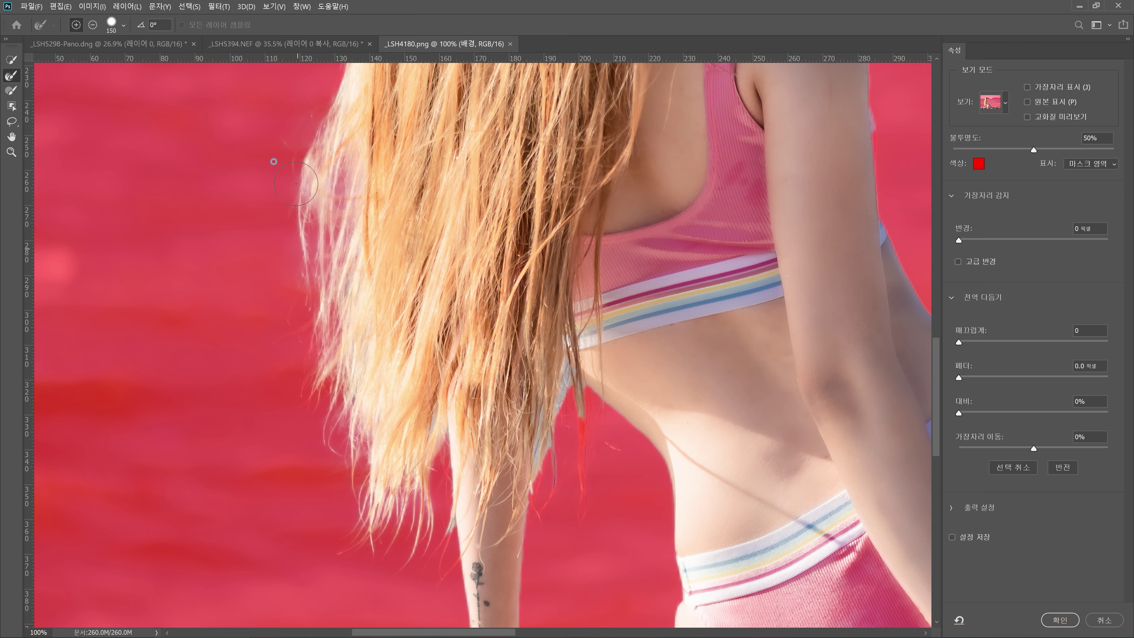
Refine the loose hair strands hanging between the supporting arm and the waist
{"action": "left_click_drag", "start_coordinate": [572, 388], "coordinate": [574, 460]}
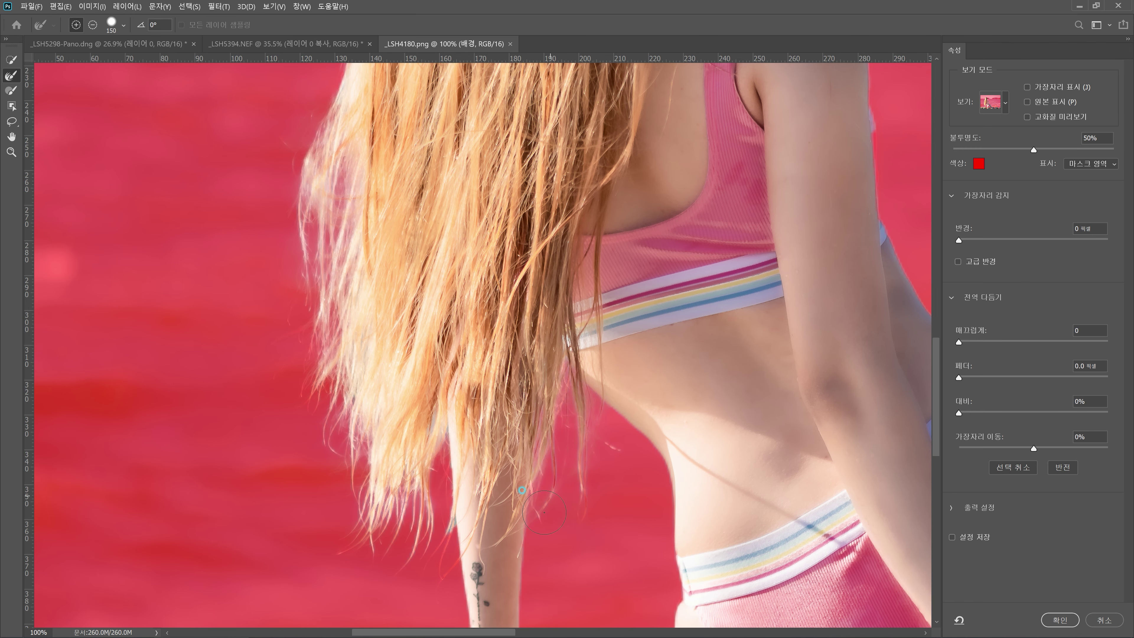
{"action": "scroll", "coordinate": [513, 512], "scroll_direction": "down", "scroll_amount": 5}
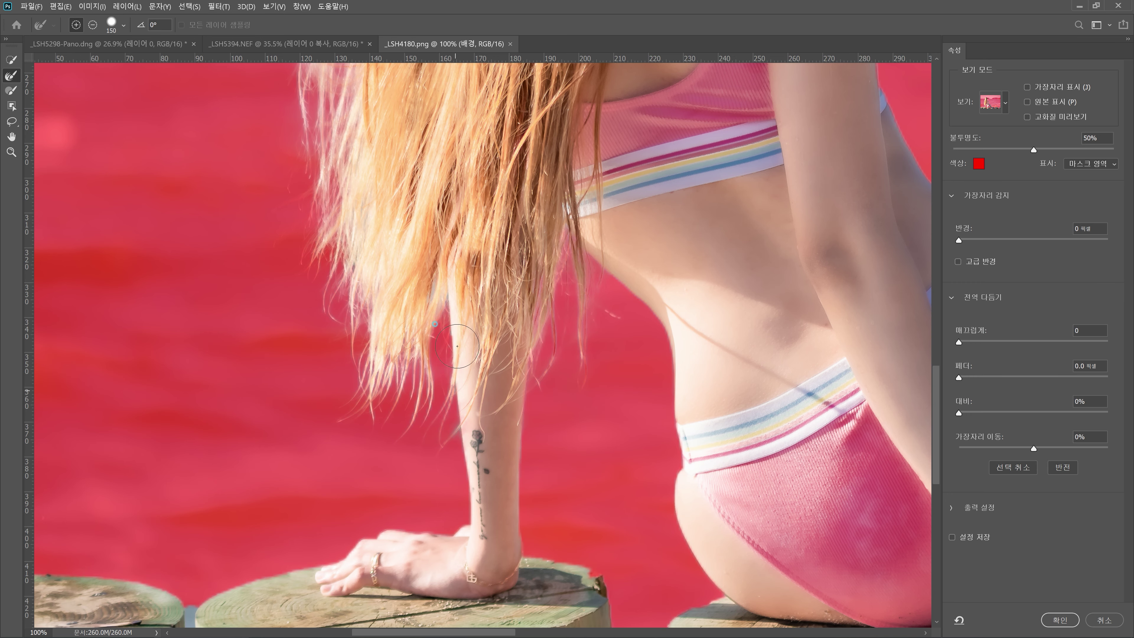
{"action": "scroll", "coordinate": [468, 355], "scroll_direction": "up", "scroll_amount": 5}
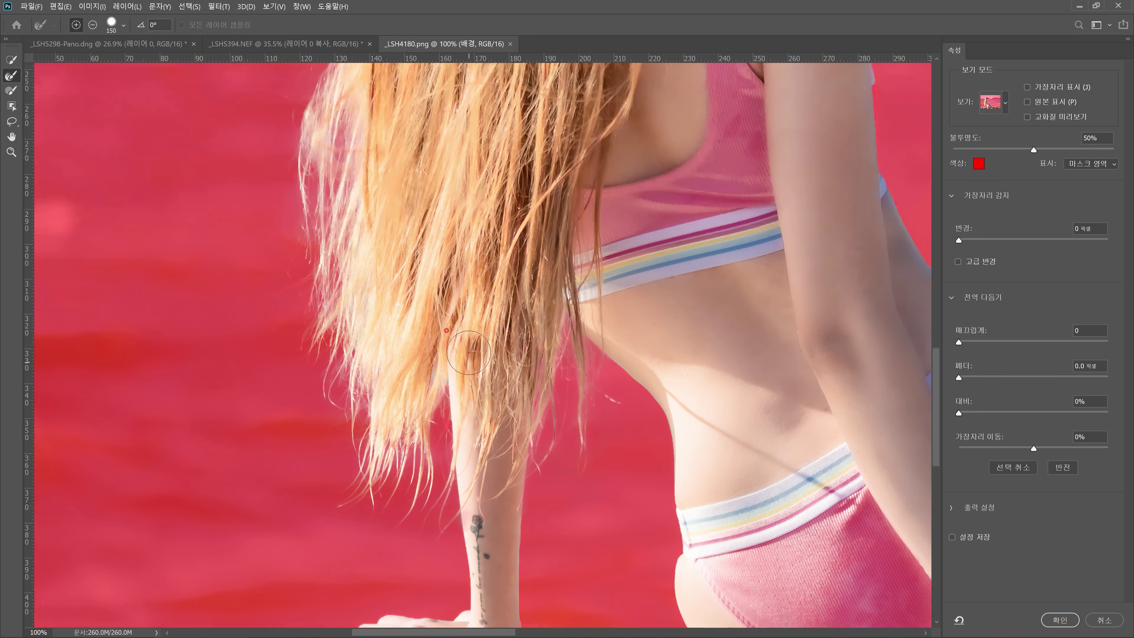
{"action": "scroll", "coordinate": [342, 380], "scroll_direction": "up", "scroll_amount": 3}
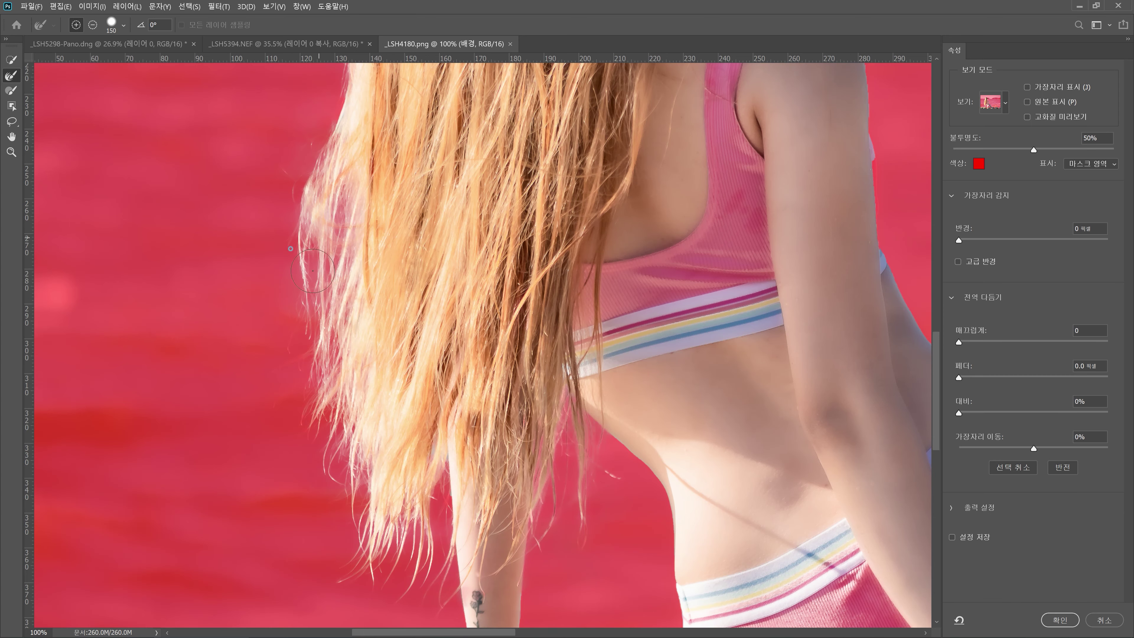
{"action": "scroll", "coordinate": [298, 139], "scroll_direction": "up", "scroll_amount": 20}
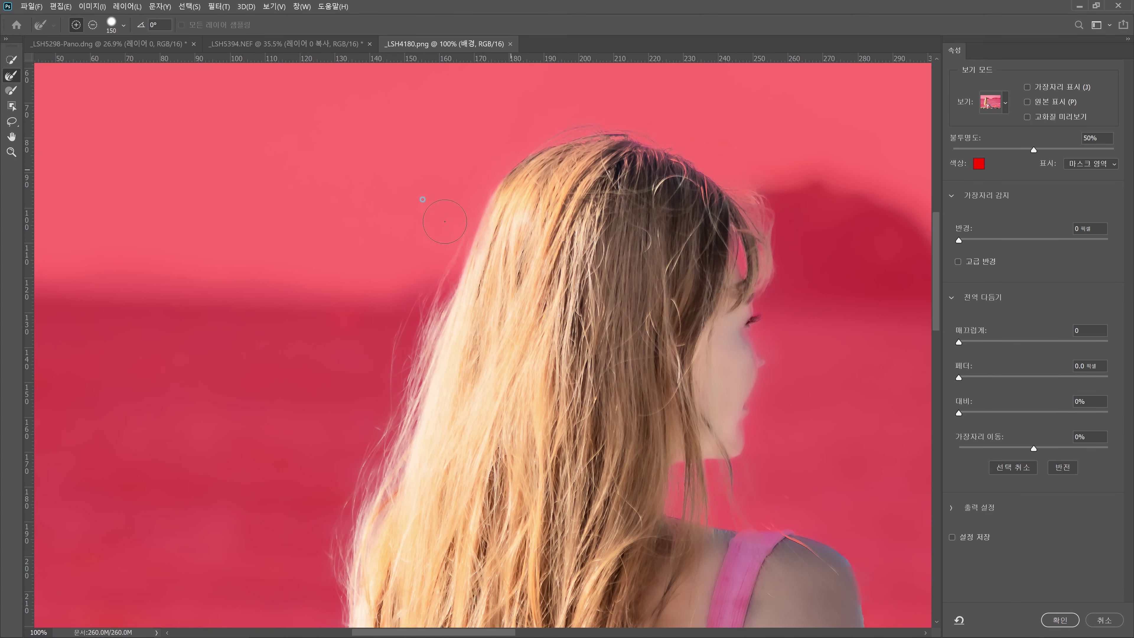
Go over the upper outer hair, the crown and the face profile again with the Refine Edge Brush
{"action": "mouse_move", "coordinate": [460, 237]}
{"action": "left_mouse_down"}
{"action": "mouse_move", "coordinate": [450, 297]}
{"action": "mouse_move", "coordinate": [406, 295]}
{"action": "left_mouse_up"}
{"action": "mouse_move", "coordinate": [390, 351]}
{"action": "left_mouse_down"}
{"action": "mouse_move", "coordinate": [446, 305]}
{"action": "mouse_move", "coordinate": [490, 217]}
{"action": "mouse_move", "coordinate": [592, 191]}
{"action": "left_mouse_up"}
{"action": "left_click_drag", "start_coordinate": [754, 362], "coordinate": [759, 390]}
Refine the mask edge along the thigh, the hip and the curve of the lower back
{"action": "scroll", "coordinate": [796, 460], "scroll_direction": "down", "scroll_amount": 5}
{"action": "left_click_drag", "start_coordinate": [795, 460], "coordinate": [314, 117]}
{"action": "scroll", "coordinate": [359, 188], "scroll_direction": "down", "scroll_amount": 8}
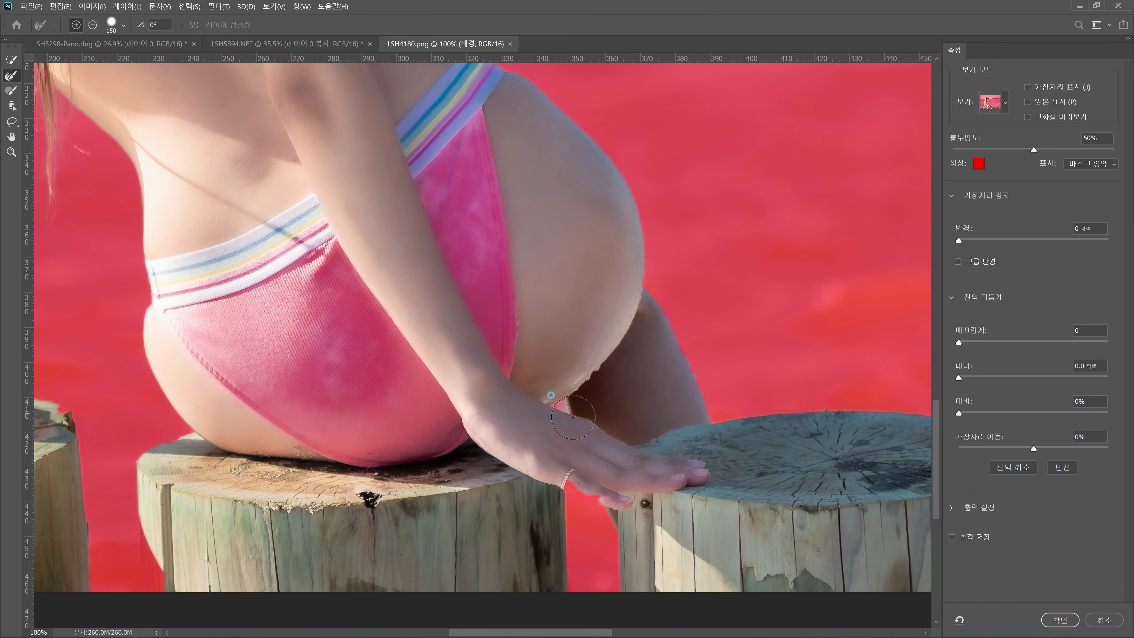
{"action": "scroll", "coordinate": [636, 455], "scroll_direction": "down", "scroll_amount": 2}
{"action": "scroll", "coordinate": [636, 456], "scroll_direction": "down", "scroll_amount": 3}
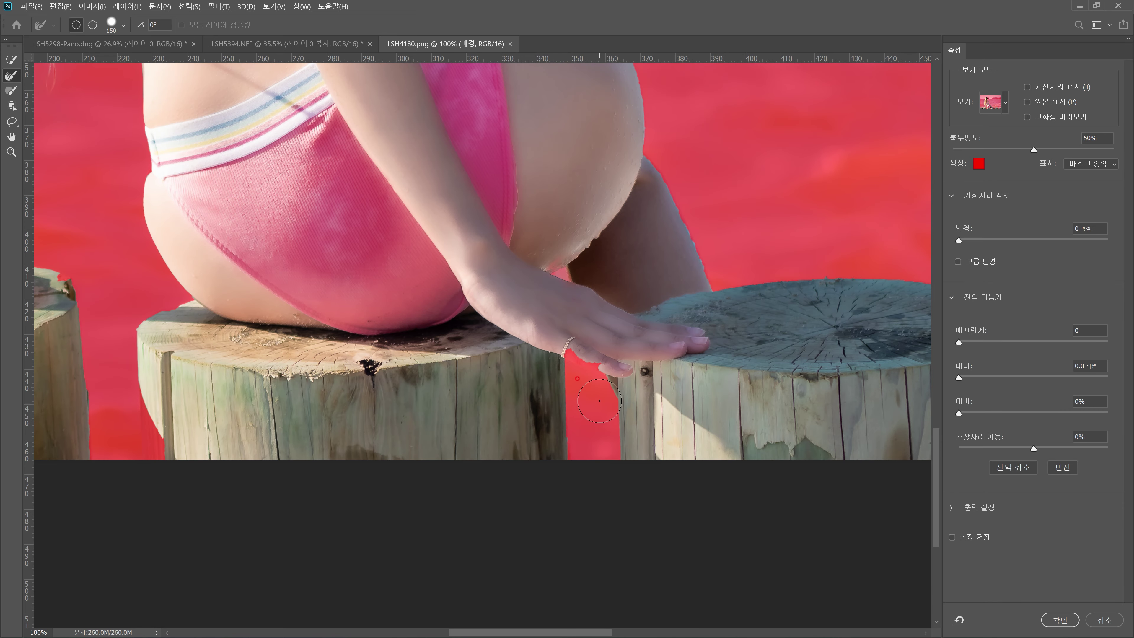
{"action": "scroll", "coordinate": [299, 370], "scroll_direction": "left", "scroll_amount": 10}
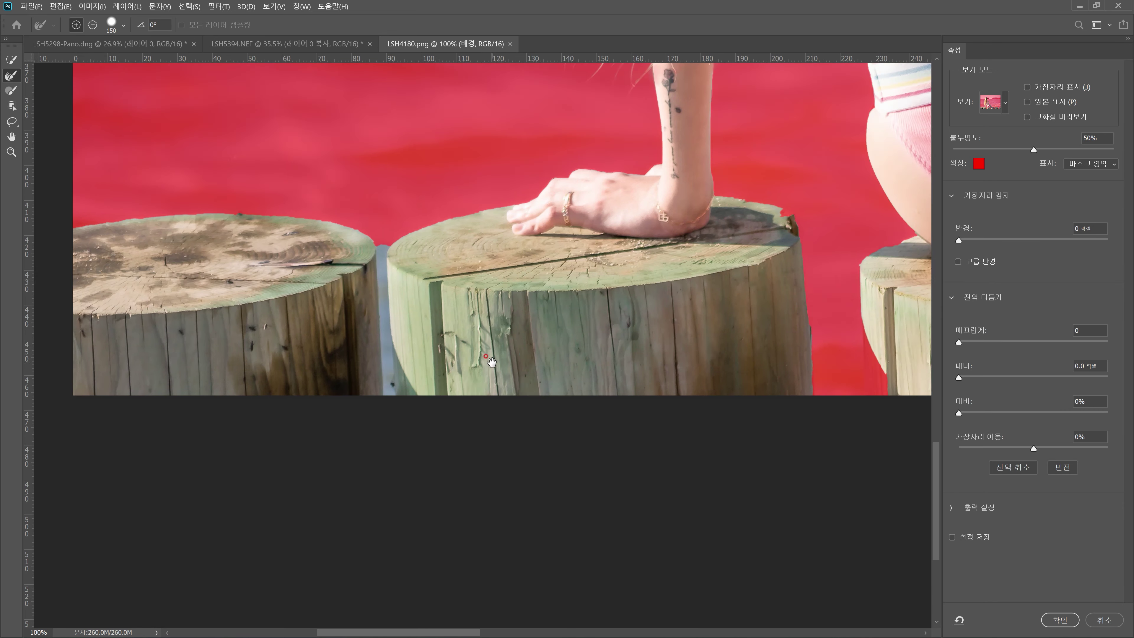
{"action": "scroll", "coordinate": [335, 374], "scroll_direction": "right", "scroll_amount": 10}
{"action": "scroll", "coordinate": [336, 374], "scroll_direction": "up", "scroll_amount": 4}
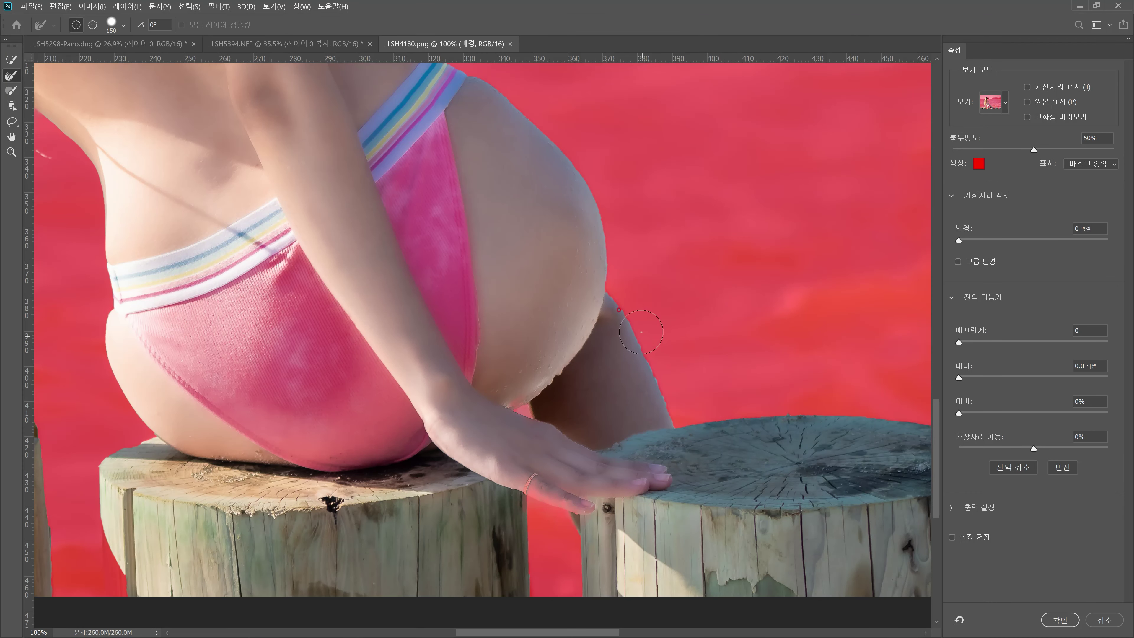
{"action": "mouse_move", "coordinate": [611, 297]}
{"action": "left_mouse_down"}
{"action": "mouse_move", "coordinate": [671, 423]}
{"action": "mouse_move", "coordinate": [603, 265]}
{"action": "mouse_move", "coordinate": [593, 209]}
{"action": "mouse_move", "coordinate": [532, 129]}
{"action": "left_mouse_up"}
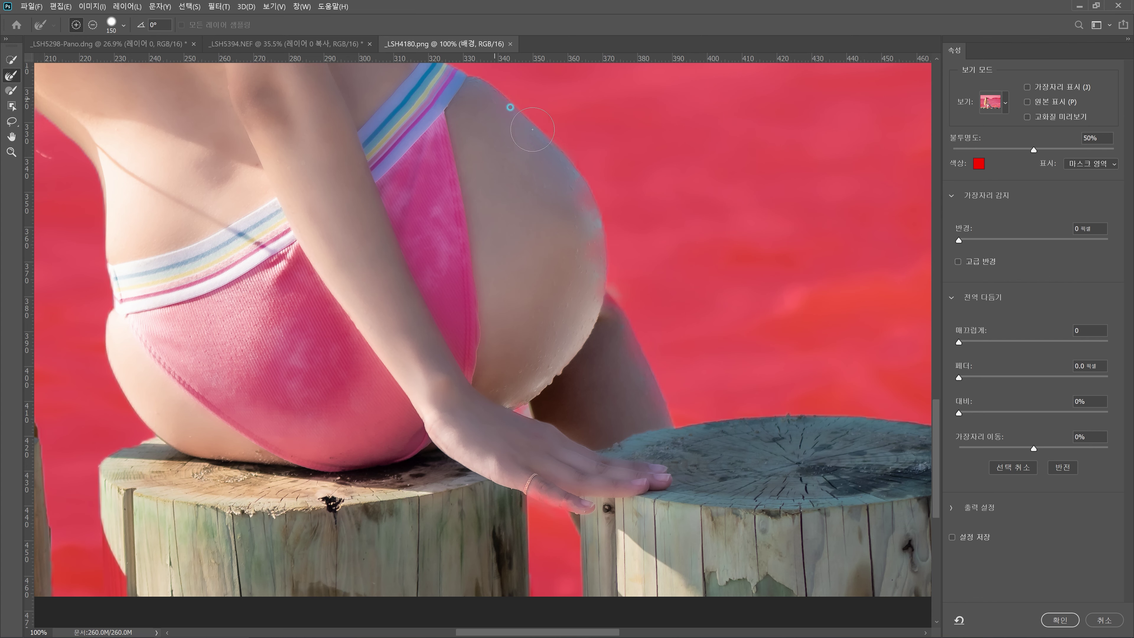
{"action": "left_click_drag", "start_coordinate": [594, 255], "coordinate": [603, 285]}
{"action": "scroll", "coordinate": [565, 375], "scroll_direction": "up", "scroll_amount": 5}
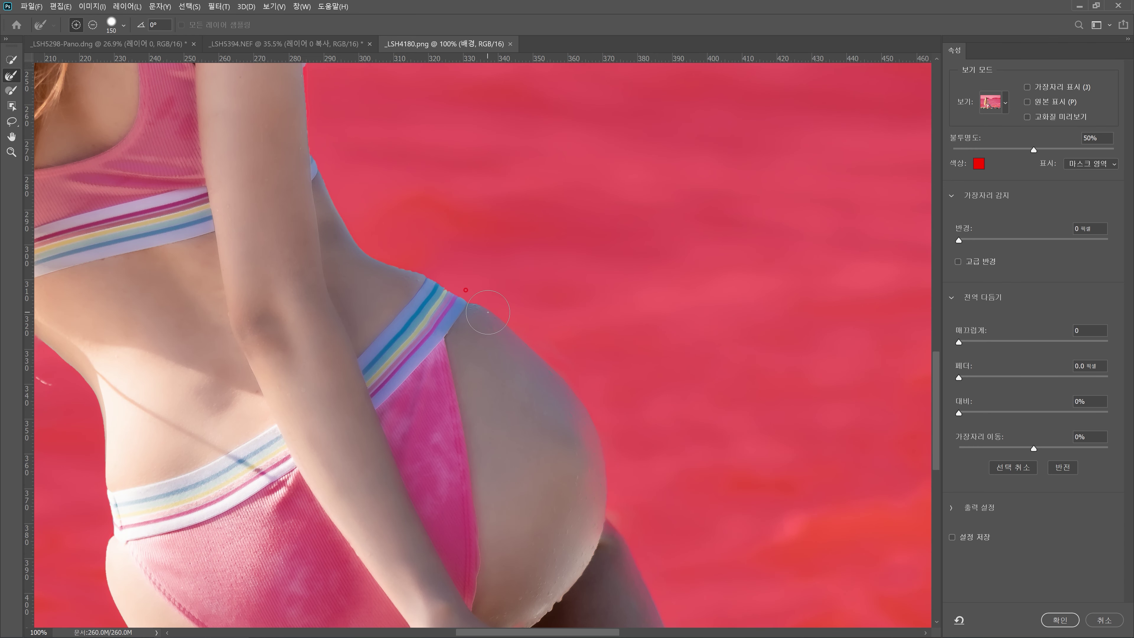
{"action": "left_click_drag", "start_coordinate": [353, 214], "coordinate": [471, 309]}
Check the mask edges of the remaining wooden posts and apply the Select and Mask refinement
{"action": "scroll", "coordinate": [657, 422], "scroll_direction": "down", "scroll_amount": 5}
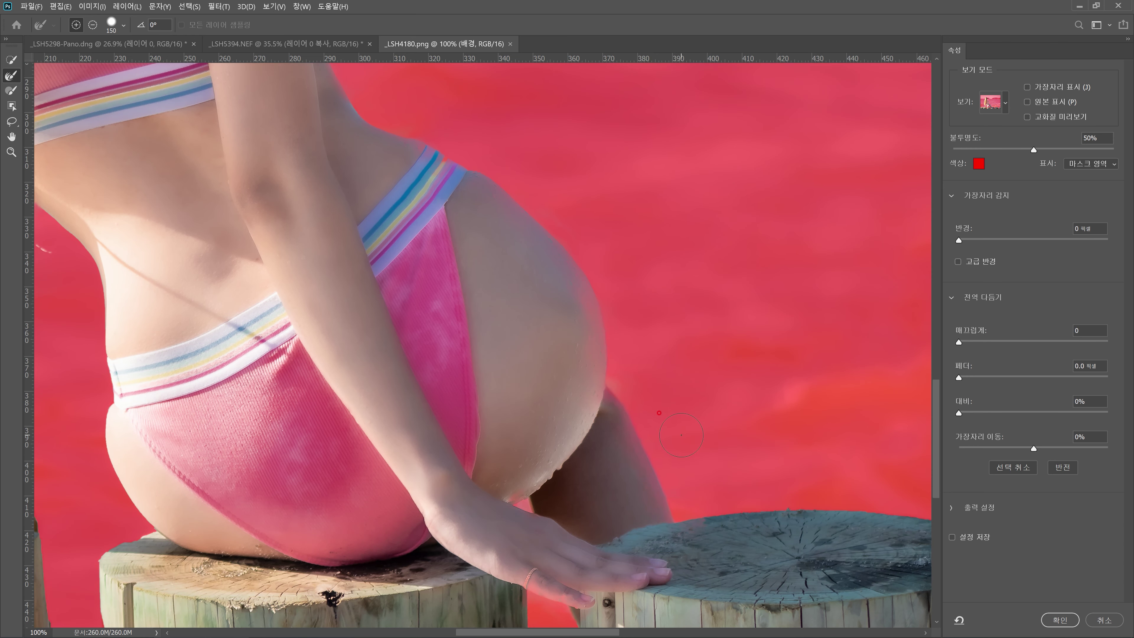
{"action": "left_click_drag", "start_coordinate": [765, 418], "coordinate": [390, 277]}
{"action": "left_click_drag", "start_coordinate": [658, 332], "coordinate": [435, 301]}
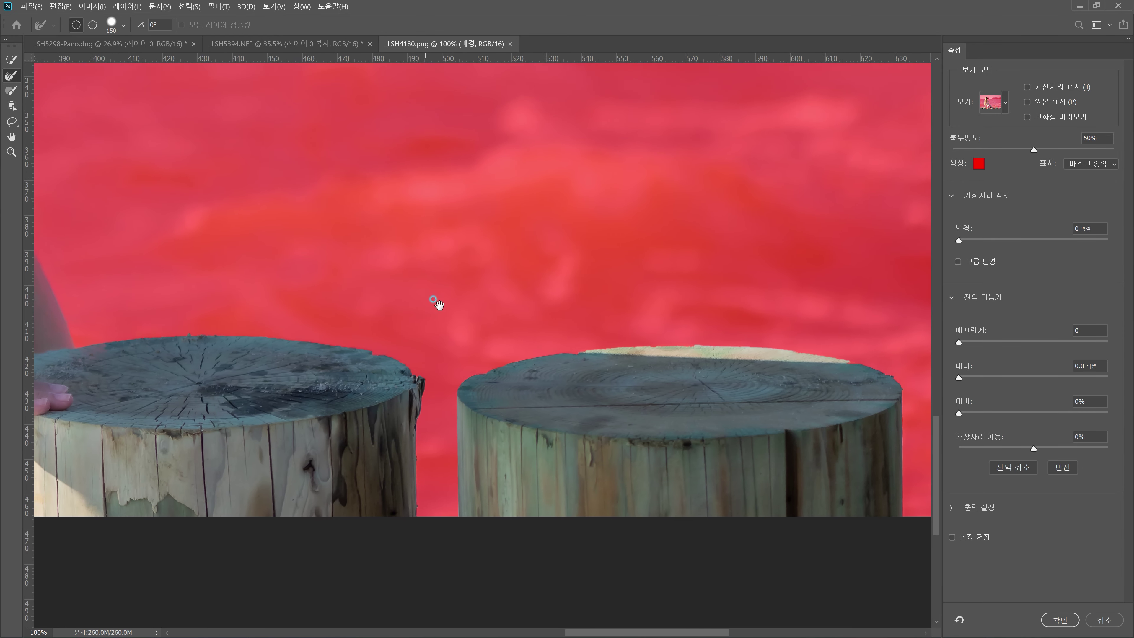
{"action": "left_click", "coordinate": [1059, 620]}
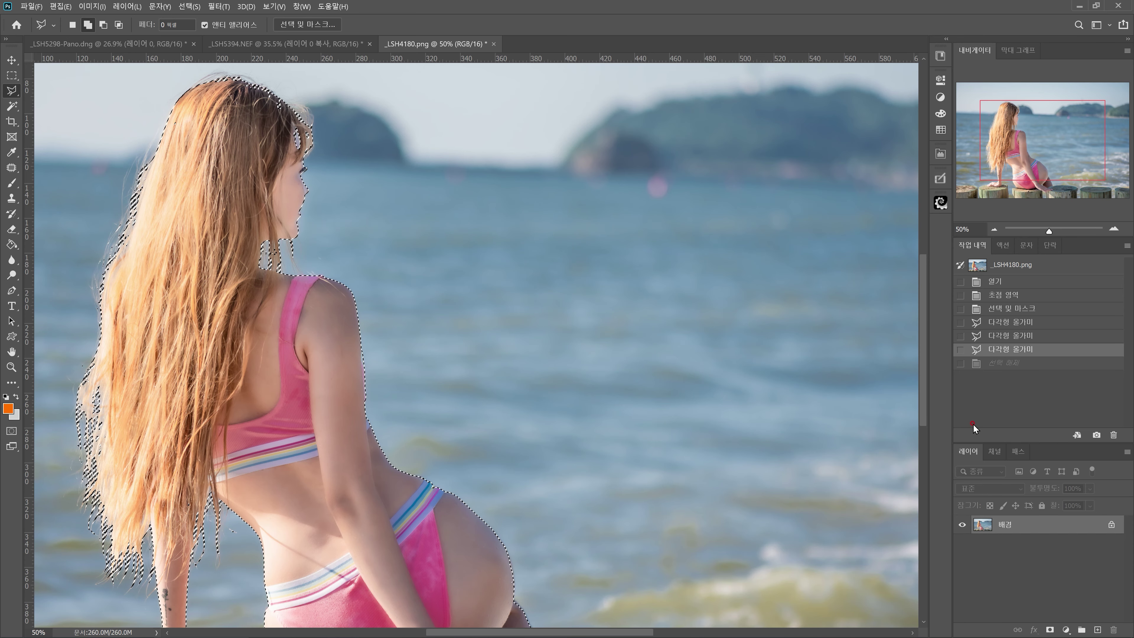
Add the unselected gaps in the fringe beside the forehead to the selection with the Polygonal Lasso
{"action": "key", "text": "ctrl+plus"}
{"action": "scroll", "coordinate": [651, 458], "scroll_direction": "down", "scroll_amount": 2}
{"action": "scroll", "coordinate": [650, 459], "scroll_direction": "up", "scroll_amount": 5}
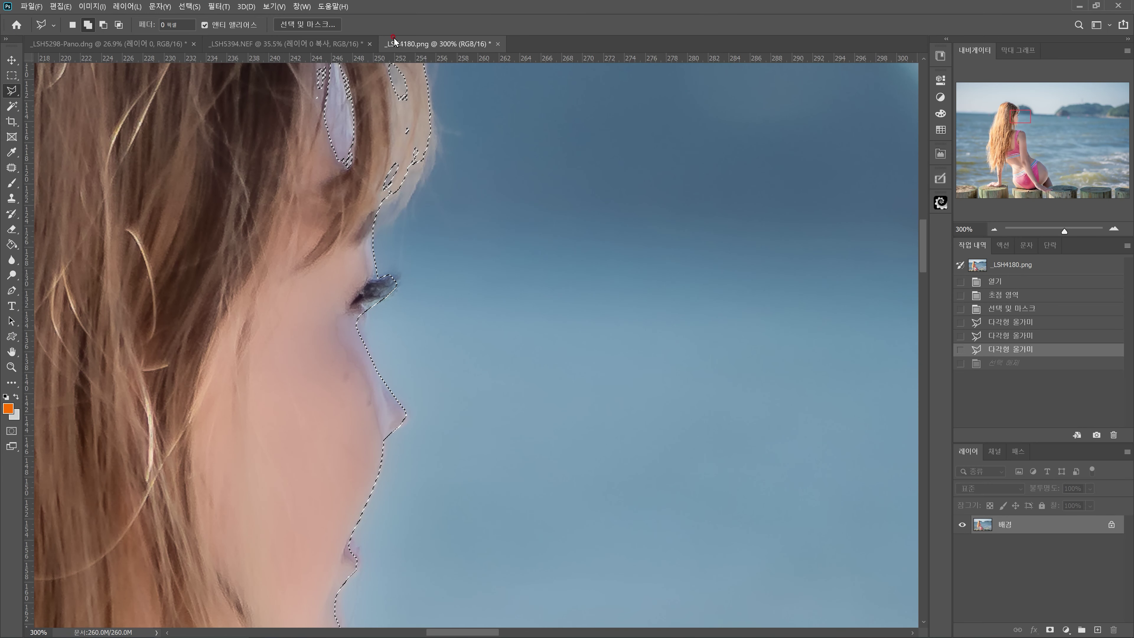
{"action": "scroll", "coordinate": [365, 136], "scroll_direction": "up", "scroll_amount": 3}
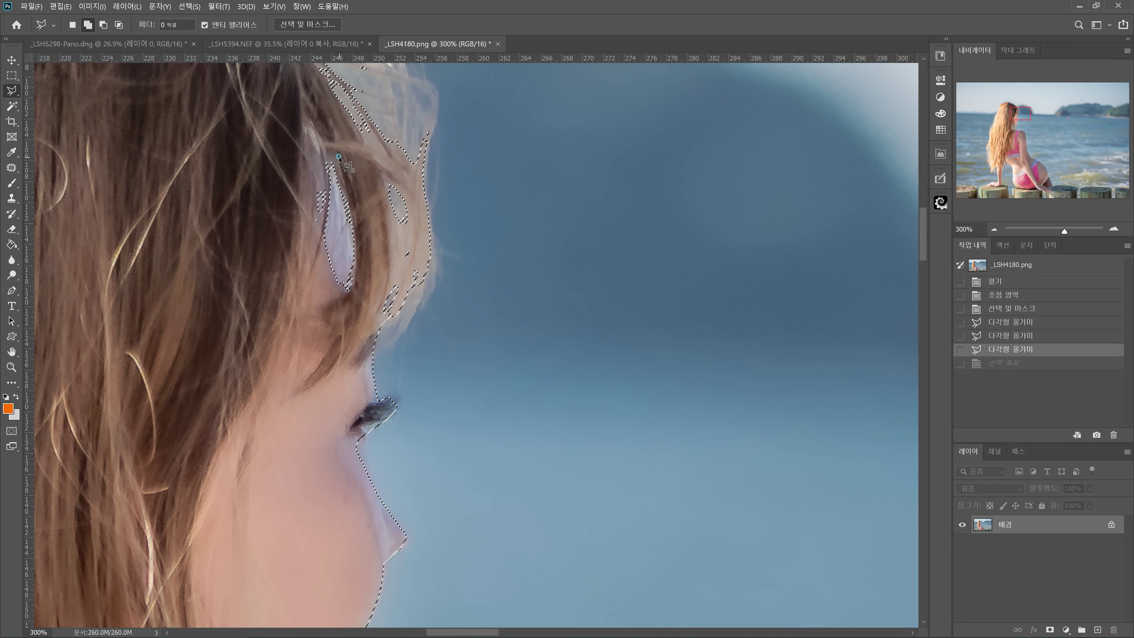
{"action": "key", "text": "Escape"}
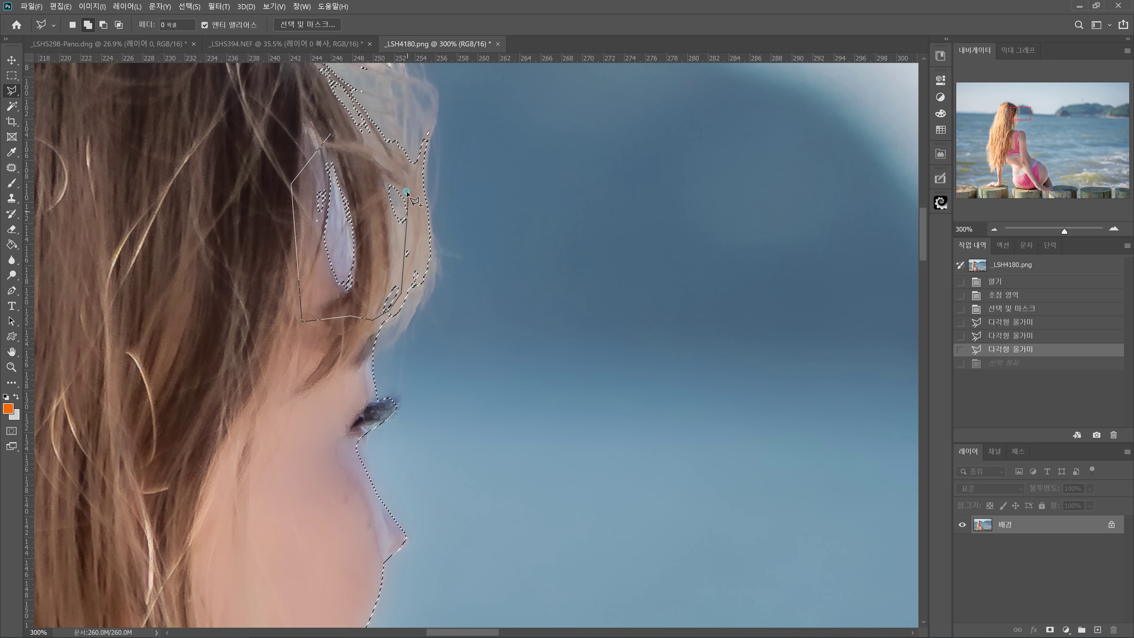
{"action": "left_click", "coordinate": [350, 151]}
{"action": "scroll", "coordinate": [357, 224], "scroll_direction": "up", "scroll_amount": 5}
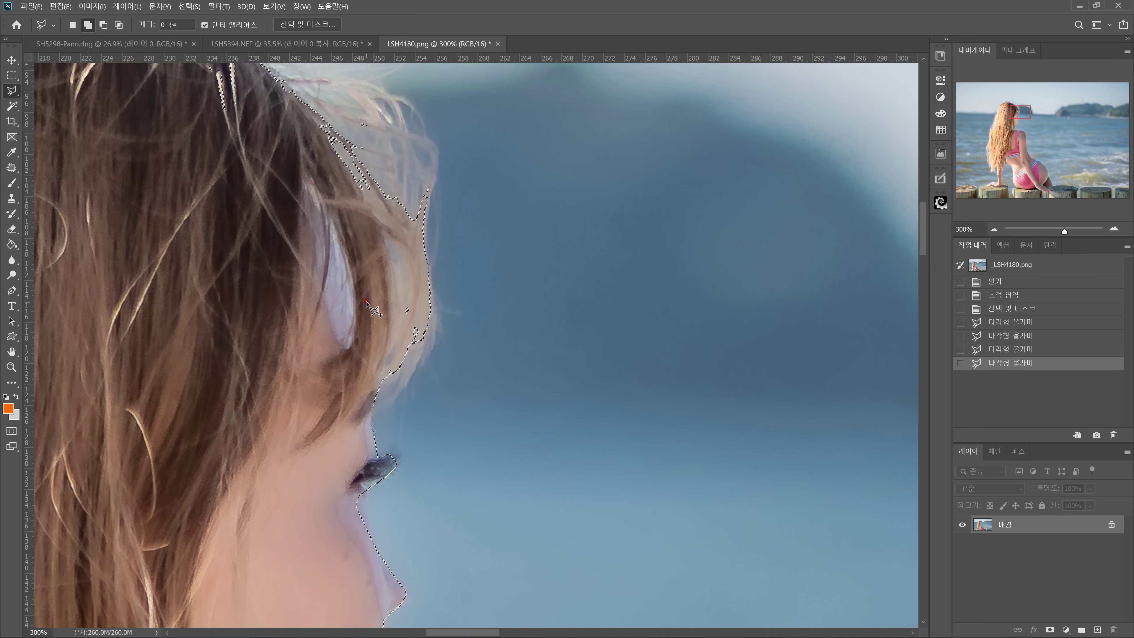
Add another unselected gap in the hair beside the forehead to the selection with the Polygonal Lasso
{"action": "left_click", "coordinate": [357, 248]}
{"action": "left_click", "coordinate": [319, 218]}
{"action": "double_click", "coordinate": [373, 310]}
Add the unselected strands and patches along the top of the head and crown to the selection
{"action": "scroll", "coordinate": [295, 323], "scroll_direction": "up", "scroll_amount": 2}
{"action": "scroll", "coordinate": [296, 322], "scroll_direction": "up", "scroll_amount": 1}
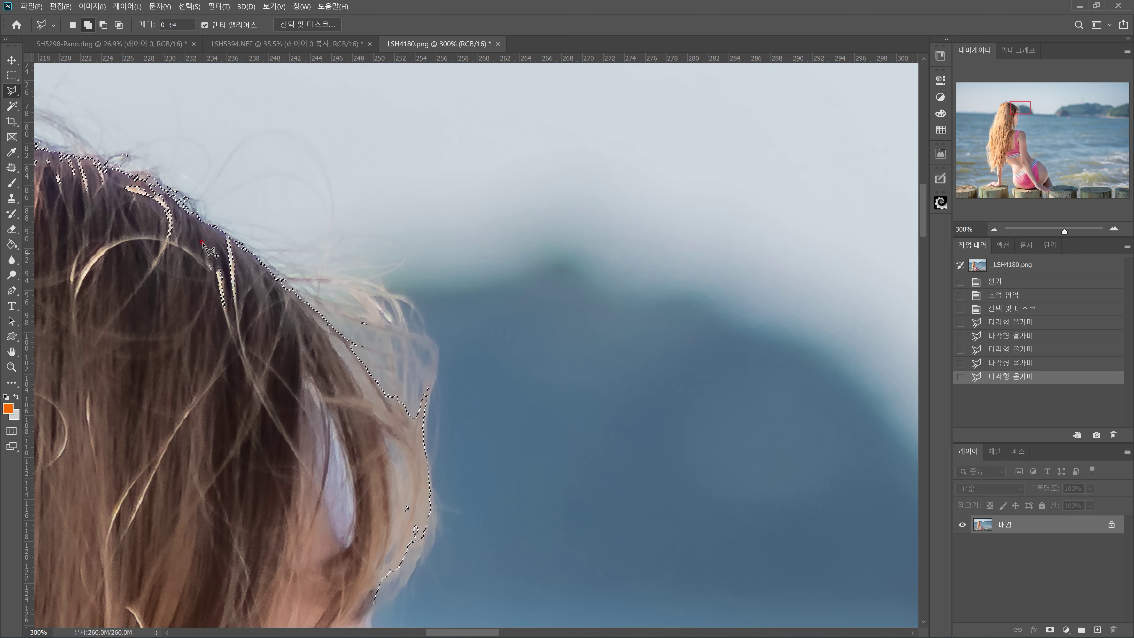
{"action": "left_click", "coordinate": [173, 206]}
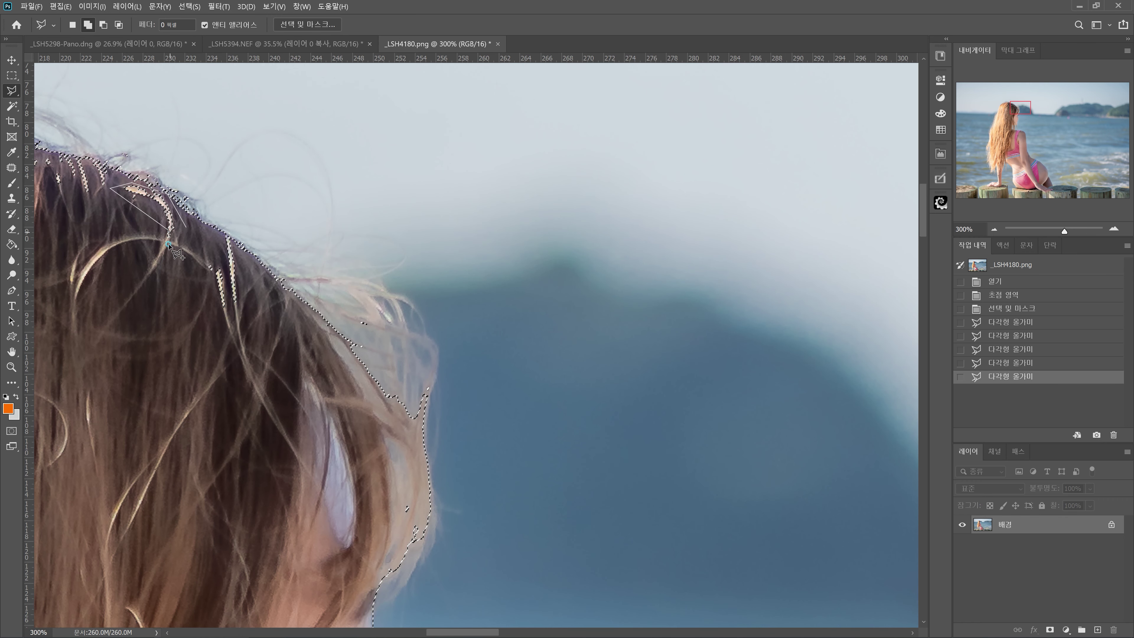
{"action": "double_click", "coordinate": [176, 269]}
{"action": "left_click_drag", "start_coordinate": [168, 281], "coordinate": [458, 358]}
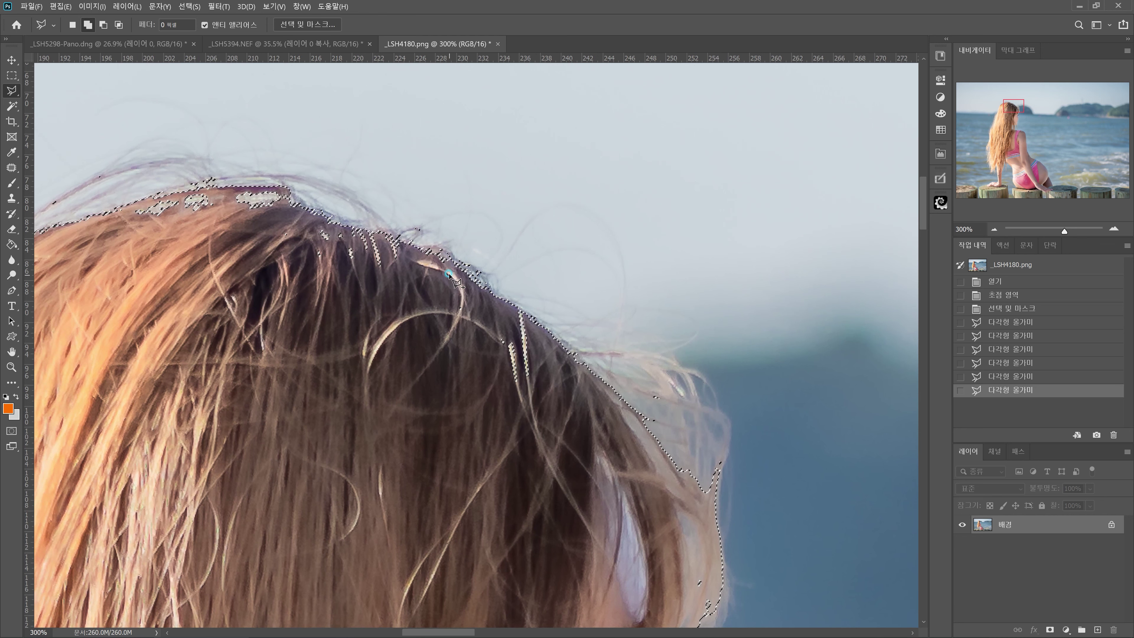
{"action": "left_click", "coordinate": [331, 219]}
{"action": "left_click", "coordinate": [290, 193]}
{"action": "double_click", "coordinate": [134, 209]}
Add the missed areas along the front edge of the fringe above the eye to the selection
{"action": "scroll", "coordinate": [509, 444], "scroll_direction": "down", "scroll_amount": 3}
{"action": "scroll", "coordinate": [509, 444], "scroll_direction": "down", "scroll_amount": 1}
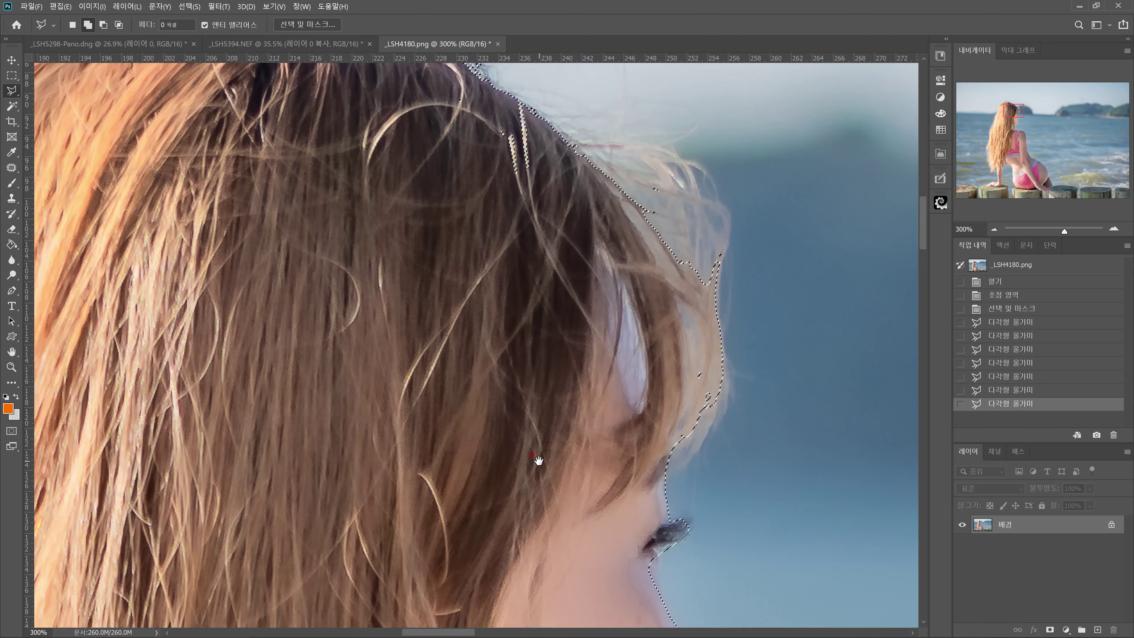
{"action": "left_click_drag", "start_coordinate": [539, 461], "coordinate": [341, 207]}
{"action": "left_click", "coordinate": [440, 256]}
{"action": "left_click", "coordinate": [483, 266]}
{"action": "left_click", "coordinate": [492, 259]}
{"action": "left_click", "coordinate": [495, 268]}
{"action": "left_click", "coordinate": [494, 274]}
{"action": "left_click", "coordinate": [461, 306]}
{"action": "left_click", "coordinate": [465, 346]}
{"action": "double_click", "coordinate": [437, 377]}
Add the missed strip along the bridge and tip of the nose to the selection
{"action": "scroll", "coordinate": [438, 377], "scroll_direction": "down", "scroll_amount": 1}
{"action": "left_click", "coordinate": [432, 282]}
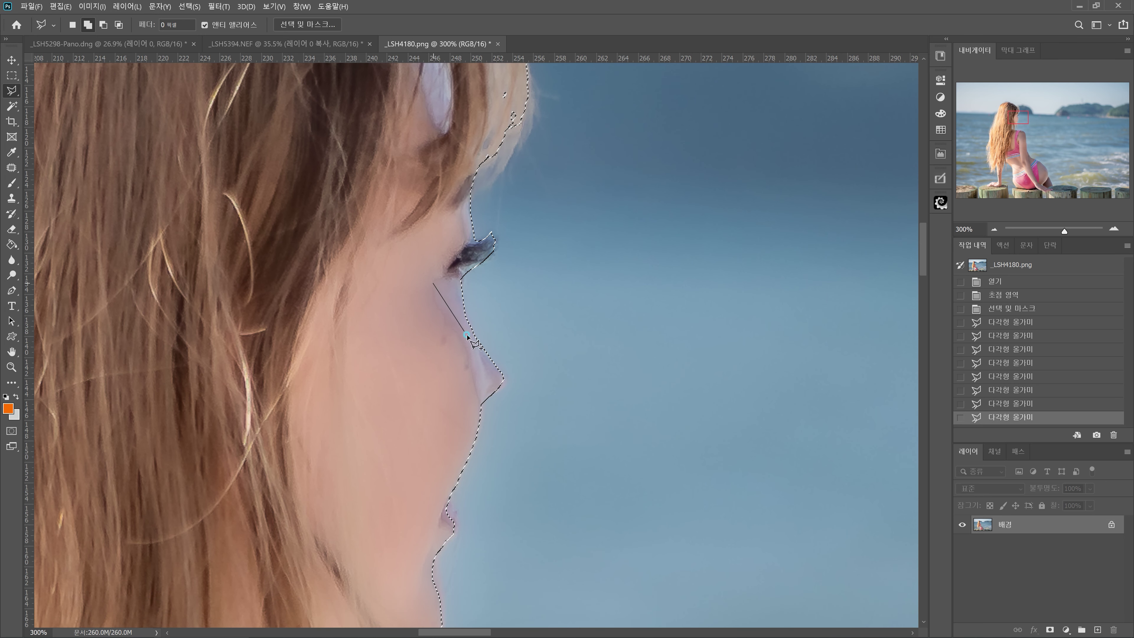
{"action": "double_click", "coordinate": [493, 359]}
Add the missed edges of the lips and chin to the selection
{"action": "scroll", "coordinate": [494, 359], "scroll_direction": "down", "scroll_amount": 5}
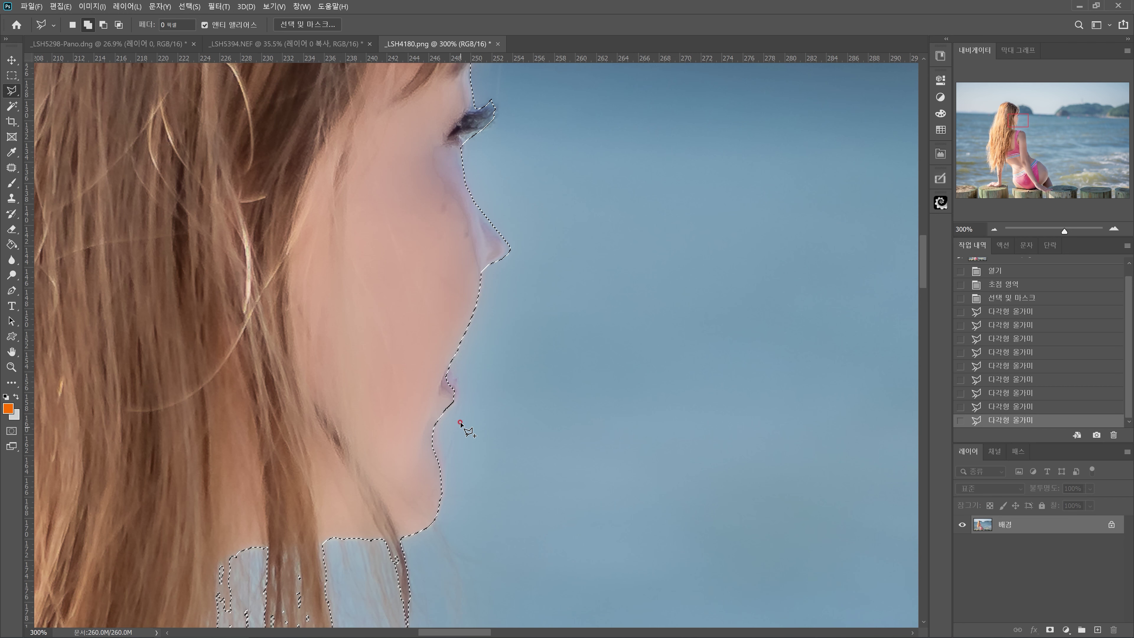
{"action": "left_click", "coordinate": [423, 350]}
{"action": "double_click", "coordinate": [460, 386]}
{"action": "left_click", "coordinate": [431, 410]}
{"action": "left_click", "coordinate": [439, 419]}
{"action": "left_click", "coordinate": [440, 440]}
{"action": "double_click", "coordinate": [443, 485]}
Examine the selection edges around the neck, shoulder and back of the head, finishing with the whole image in view
{"action": "scroll", "coordinate": [444, 484], "scroll_direction": "down", "scroll_amount": 10}
{"action": "left_click", "coordinate": [420, 394]}
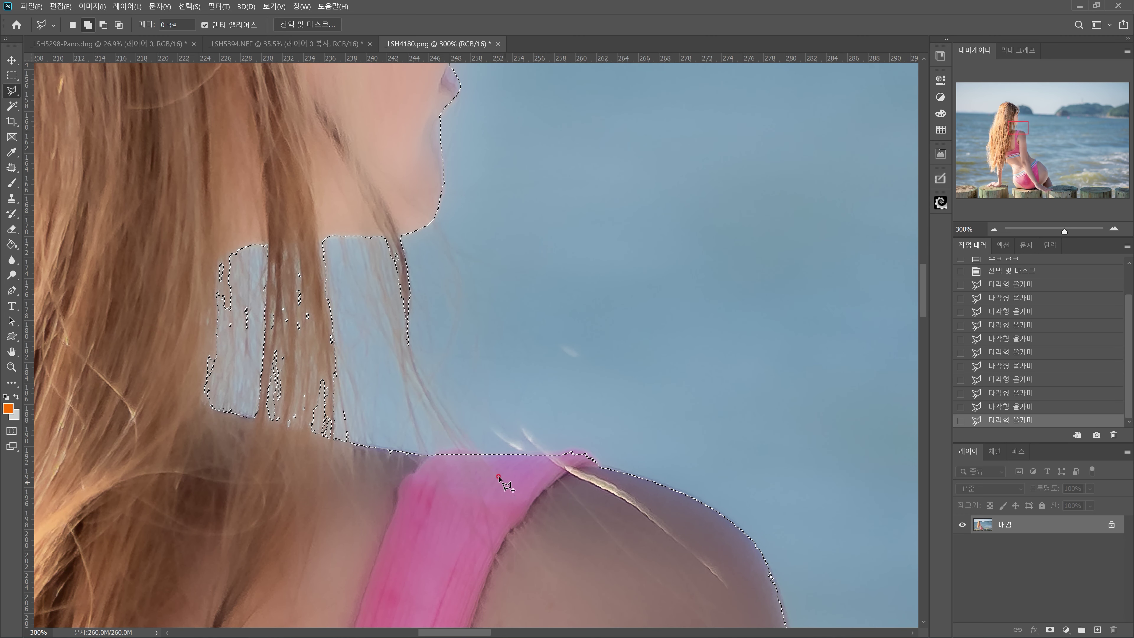
{"action": "left_click_drag", "start_coordinate": [564, 311], "coordinate": [678, 527]}
{"action": "left_click_drag", "start_coordinate": [590, 291], "coordinate": [575, 509]}
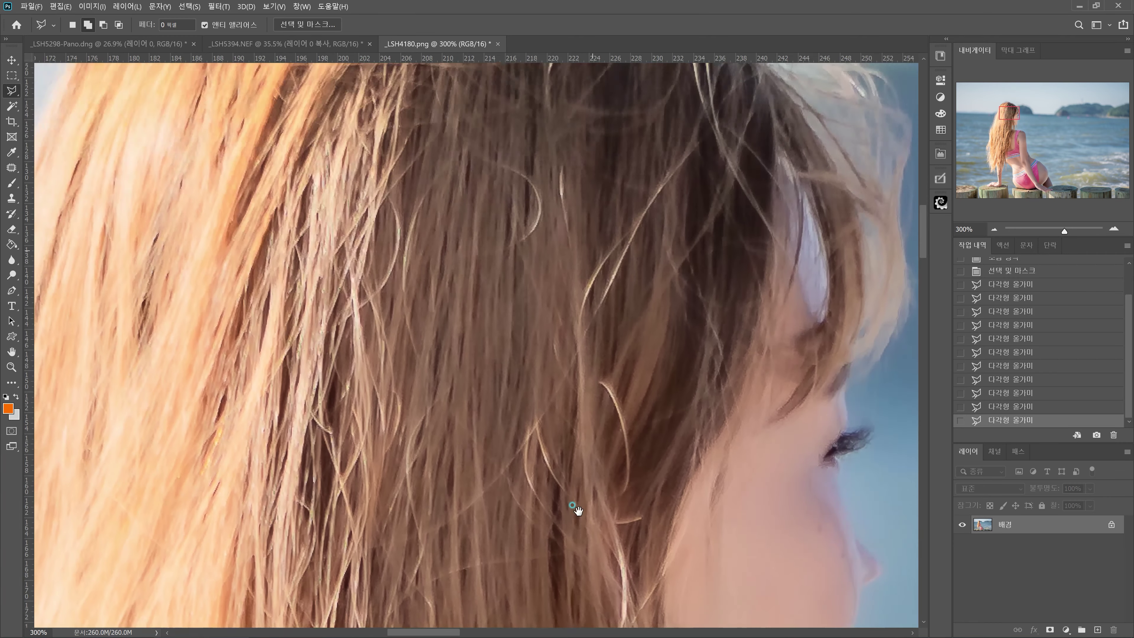
{"action": "scroll", "coordinate": [451, 195], "scroll_direction": "up", "scroll_amount": 10}
{"action": "mouse_move", "coordinate": [347, 315]}
{"action": "left_mouse_down"}
{"action": "mouse_move", "coordinate": [448, 284]}
{"action": "mouse_move", "coordinate": [496, 182]}
{"action": "left_mouse_up"}
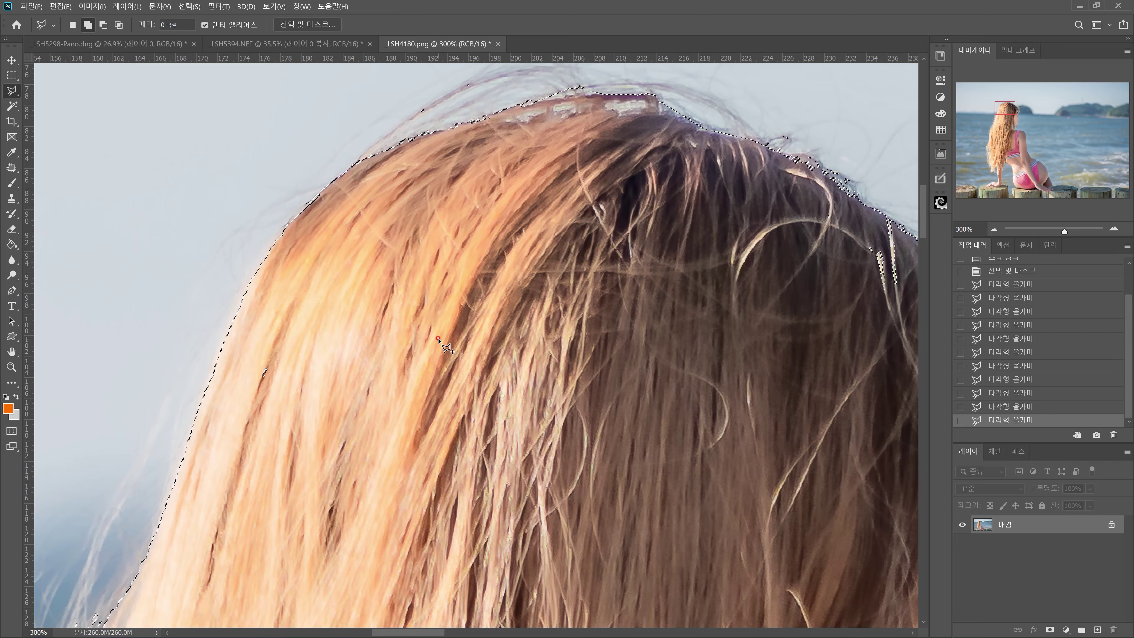
{"action": "key", "text": "ctrl+0"}
Subtract the narrow gap between the first two wooden posts from the selection
{"action": "scroll", "coordinate": [438, 338], "scroll_direction": "up", "scroll_amount": 3}
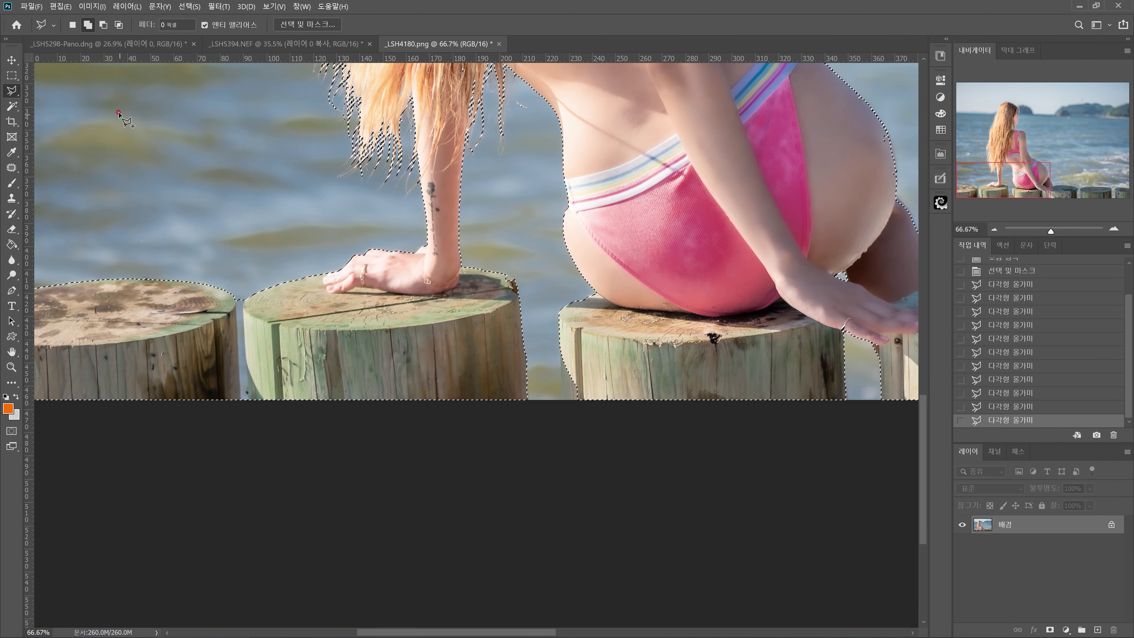
{"action": "left_click", "coordinate": [106, 26]}
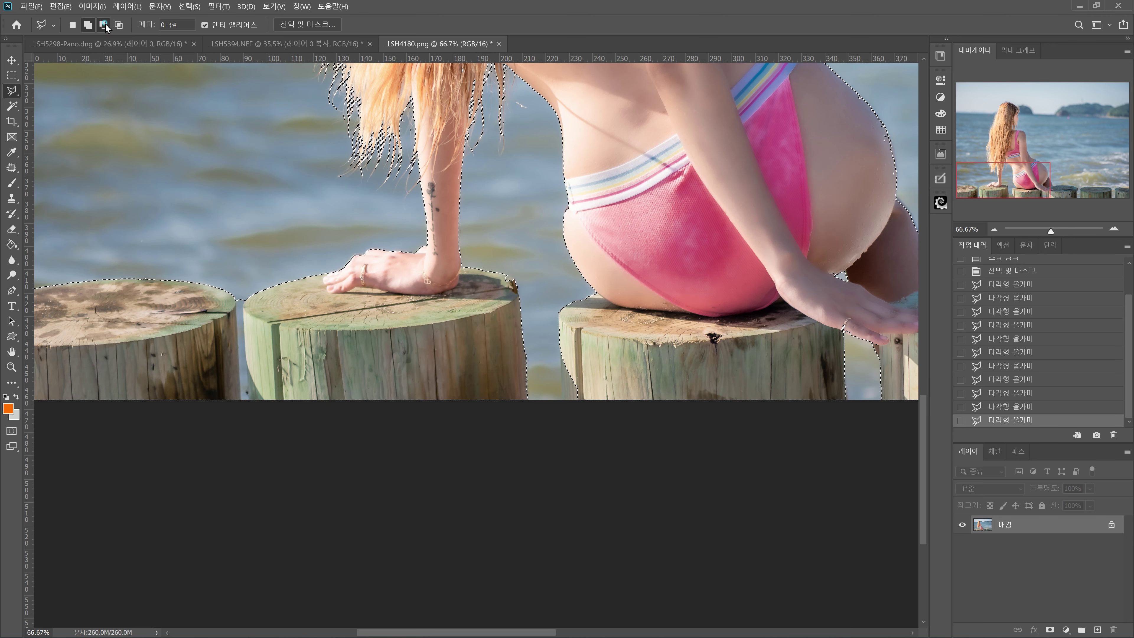
{"action": "left_click", "coordinate": [258, 261]}
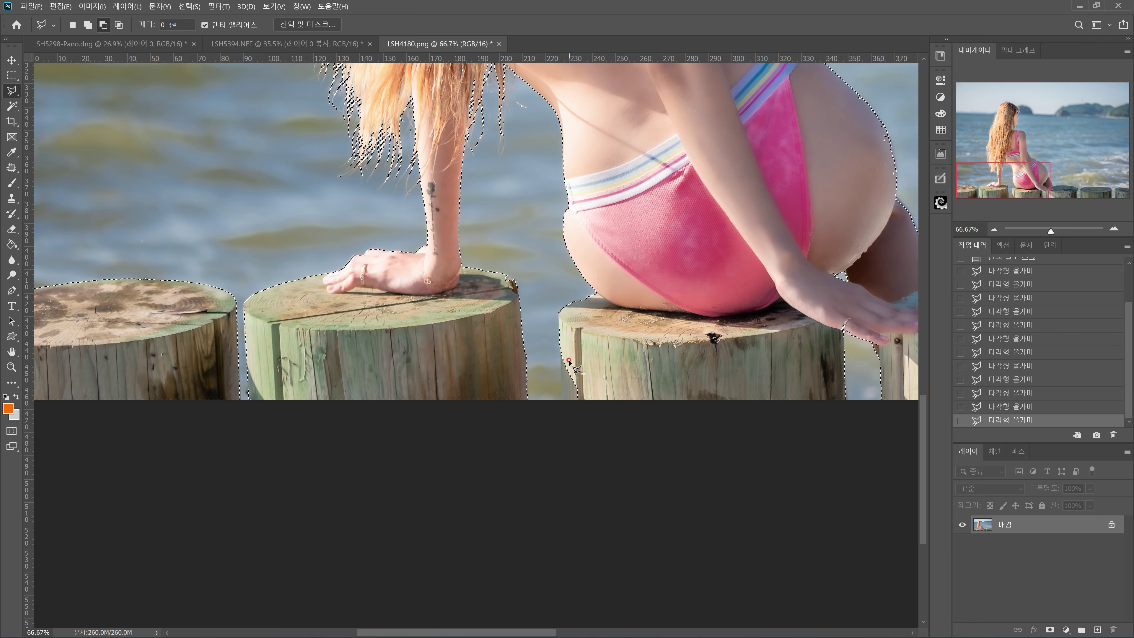
Return to adding to the selection and include the missed lower corner of the post beneath the woman
{"action": "left_click", "coordinate": [88, 25]}
{"action": "left_click", "coordinate": [559, 431]}
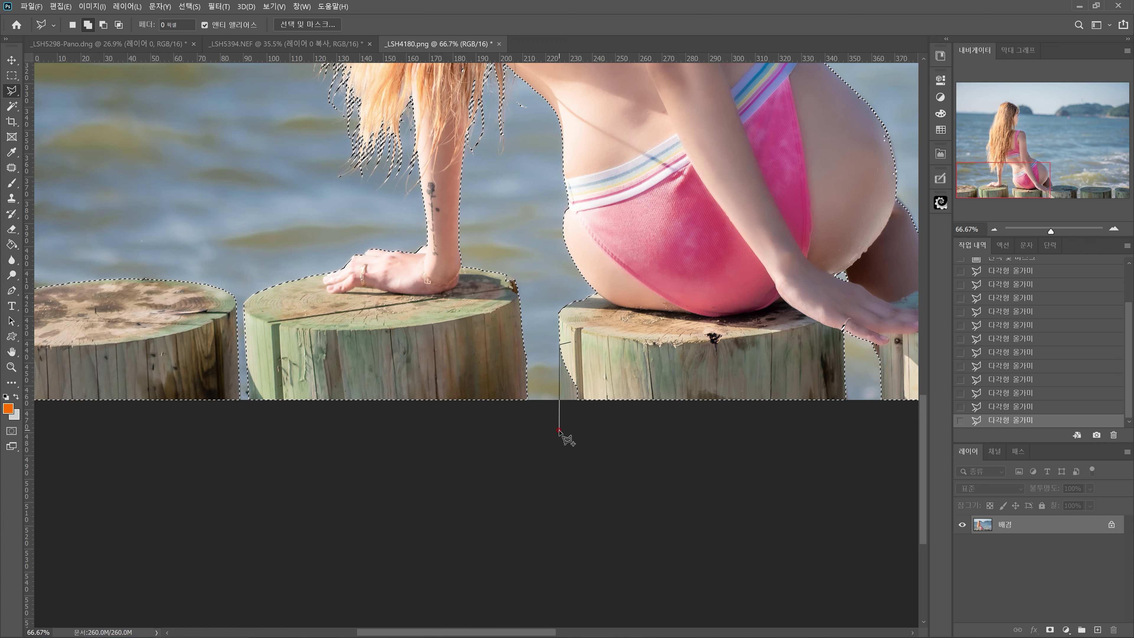
{"action": "left_click", "coordinate": [603, 431]}
{"action": "double_click", "coordinate": [611, 359]}
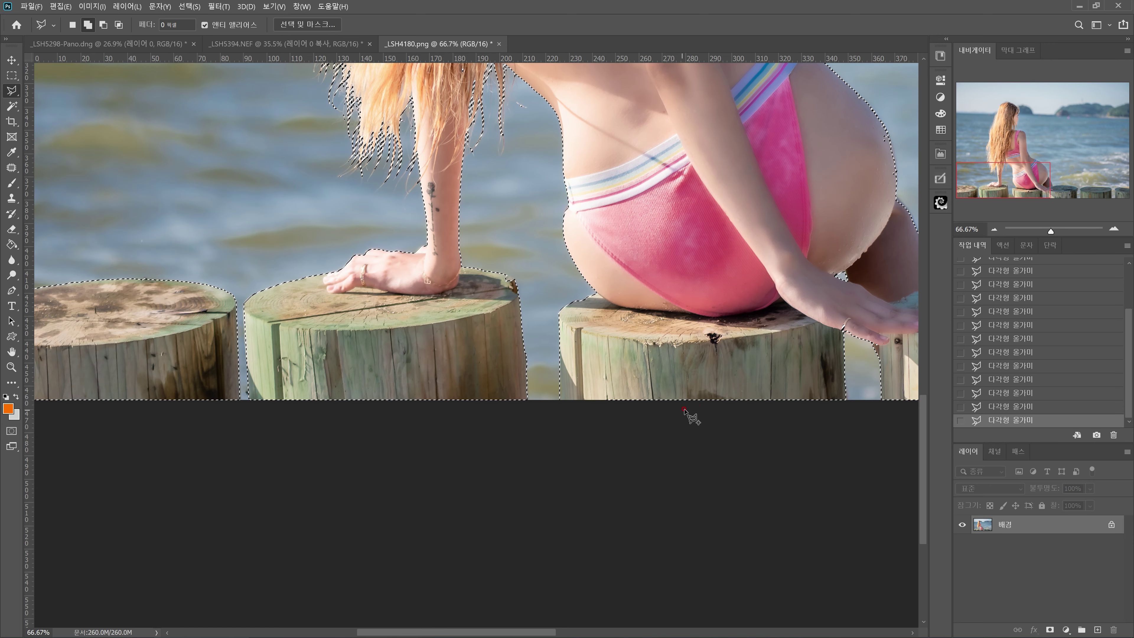
Add the missed edge beneath the ringed finger to the selection and check the remaining posts
{"action": "left_click_drag", "start_coordinate": [755, 369], "coordinate": [195, 321]}
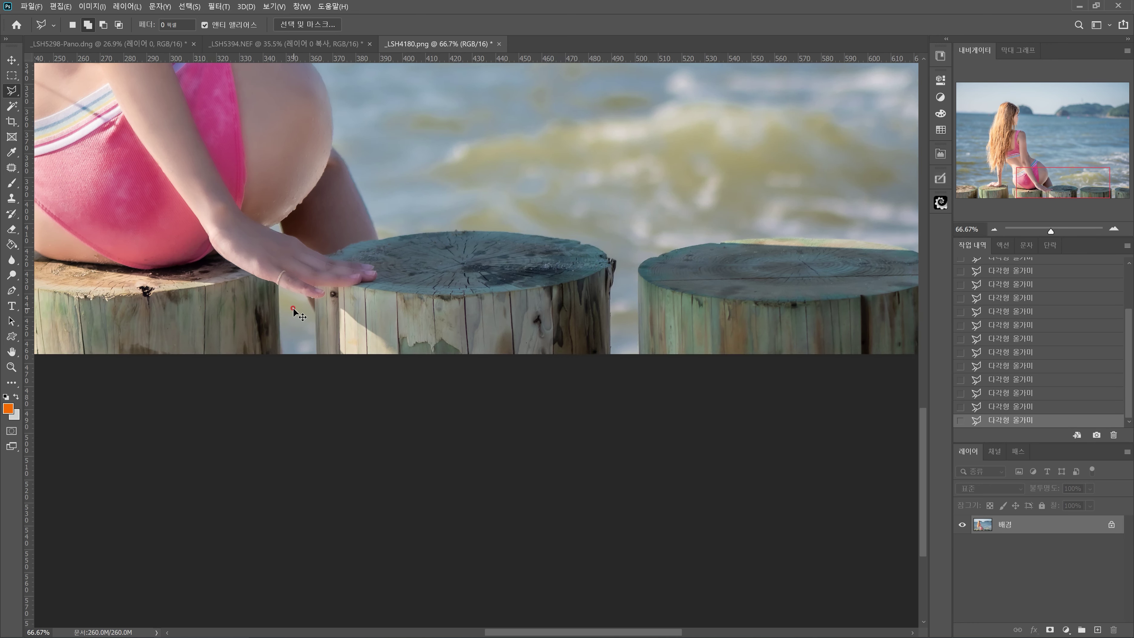
{"action": "key", "text": "ctrl+plus"}
{"action": "scroll", "coordinate": [293, 308], "scroll_direction": "up", "scroll_amount": 2}
{"action": "scroll", "coordinate": [274, 258], "scroll_direction": "up", "scroll_amount": 3}
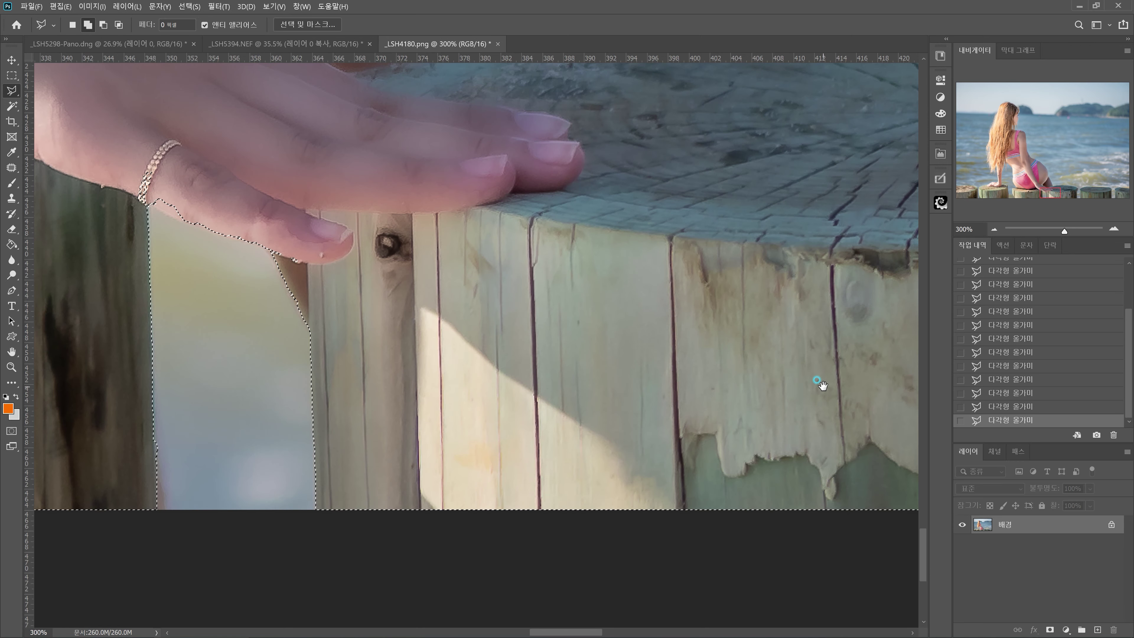
{"action": "scroll", "coordinate": [482, 344], "scroll_direction": "left", "scroll_amount": 3}
{"action": "left_click", "coordinate": [287, 205]}
{"action": "left_click", "coordinate": [252, 219]}
{"action": "left_click", "coordinate": [292, 235]}
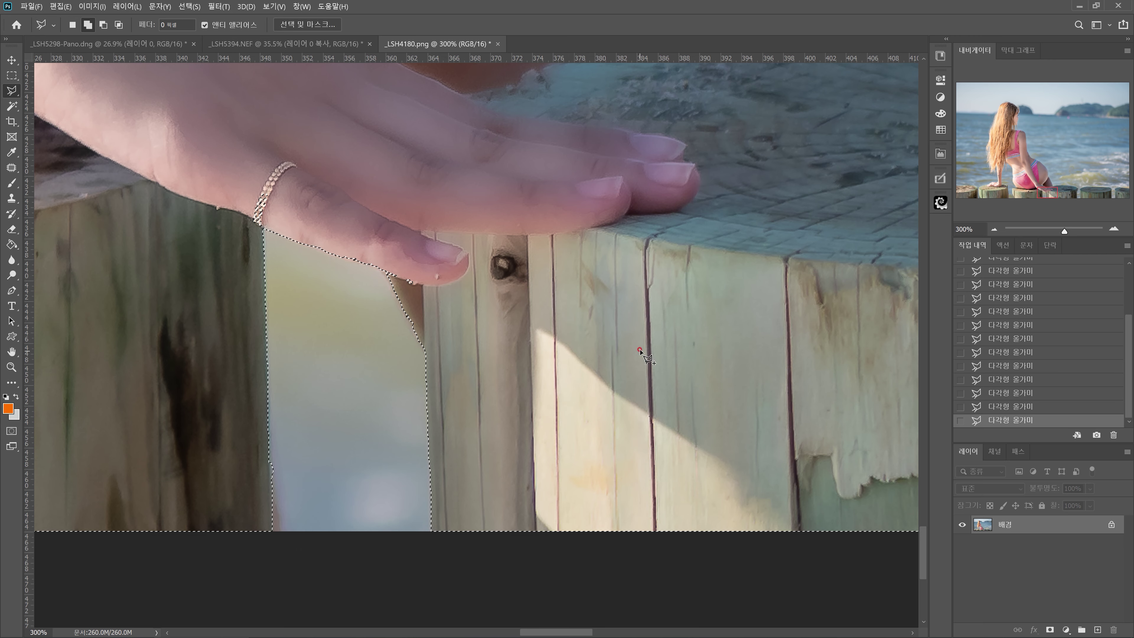
{"action": "left_click_drag", "start_coordinate": [638, 355], "coordinate": [232, 342]}
{"action": "left_click_drag", "start_coordinate": [646, 321], "coordinate": [269, 395]}
{"action": "key", "text": "ctrl+0"}
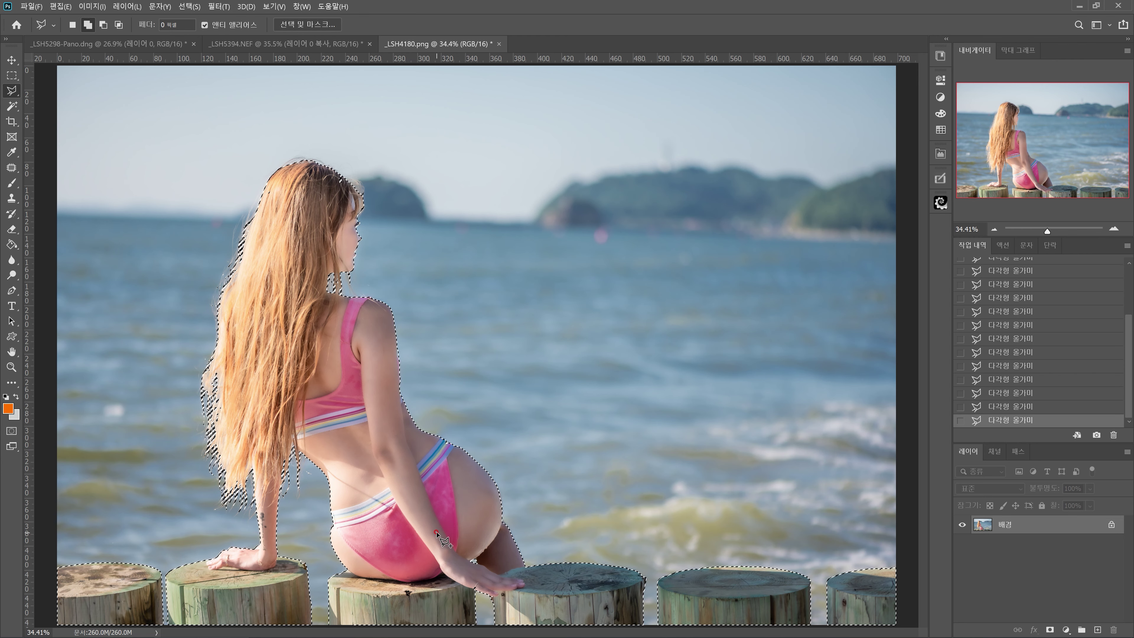
Copy the selected woman and posts to a new layer and toggle the background layer's visibility to inspect the cutout
{"action": "key", "text": "ctrl+j"}
{"action": "left_click", "coordinate": [995, 452]}
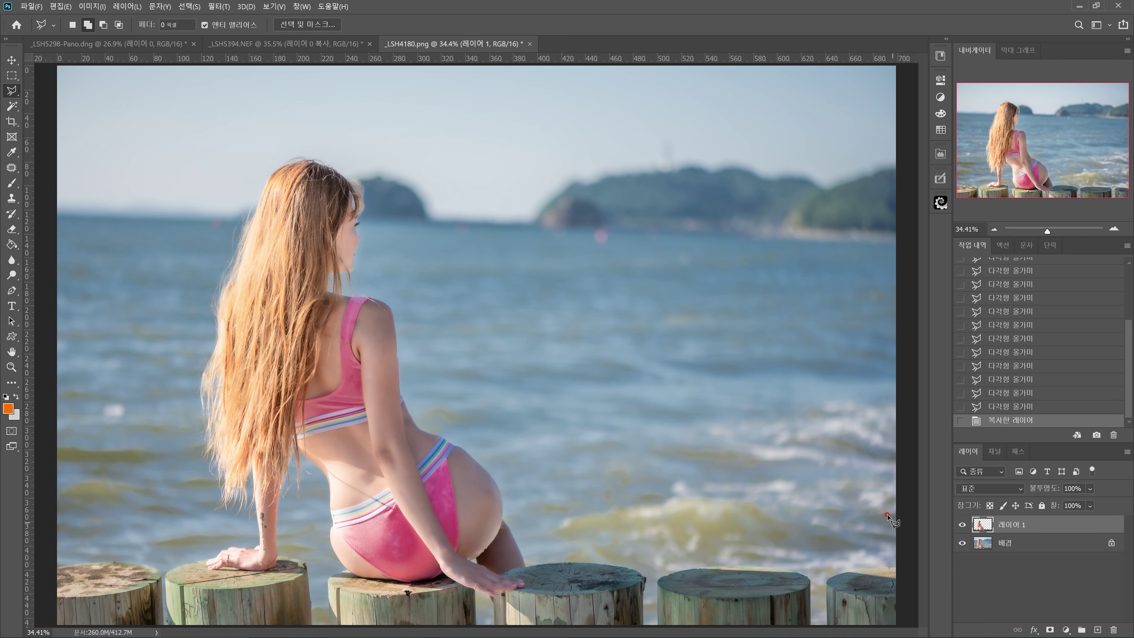
{"action": "left_click", "coordinate": [962, 544]}
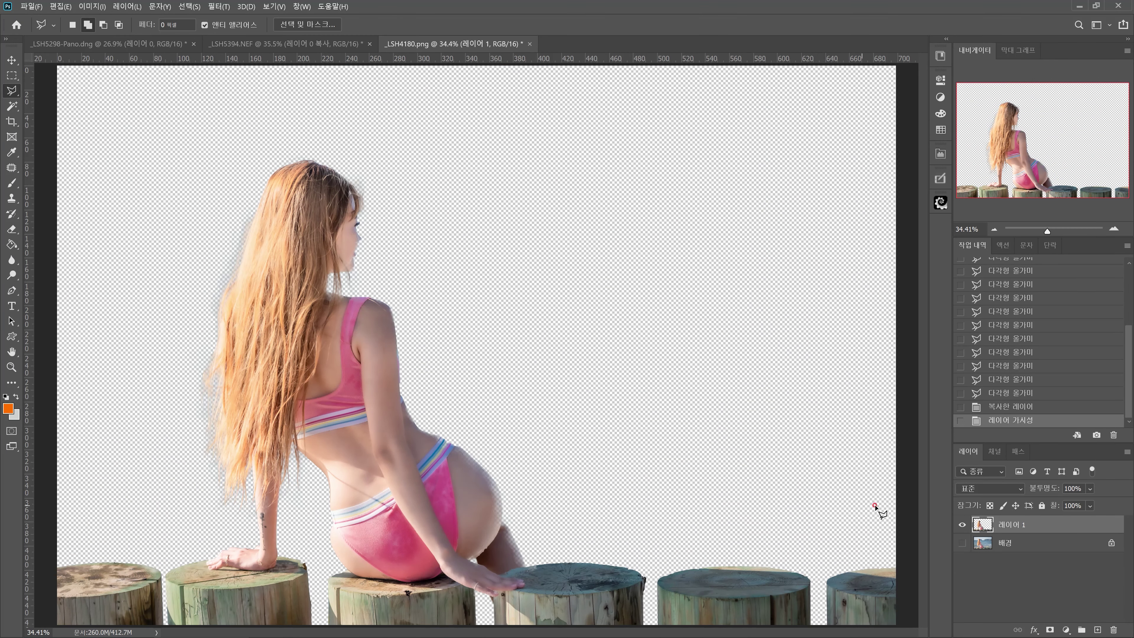
{"action": "left_click", "coordinate": [962, 543]}
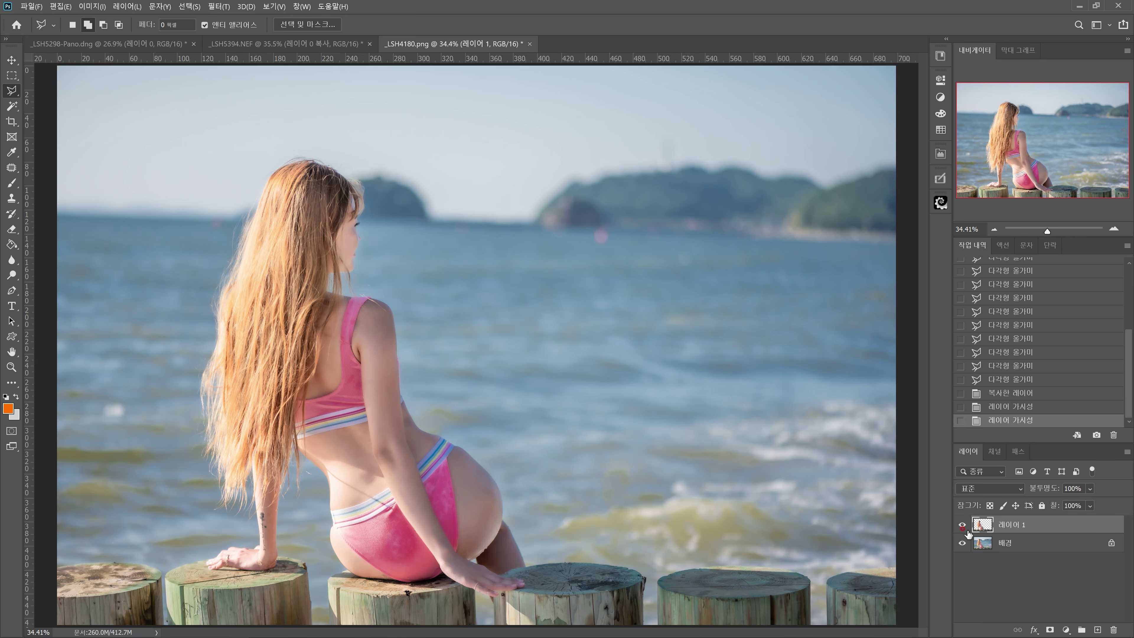
Compare the candidate backgrounds _LSH5298-Pano.dng and _LSH5394.NEF, ending on the sunset panorama
{"action": "left_click", "coordinate": [167, 44]}
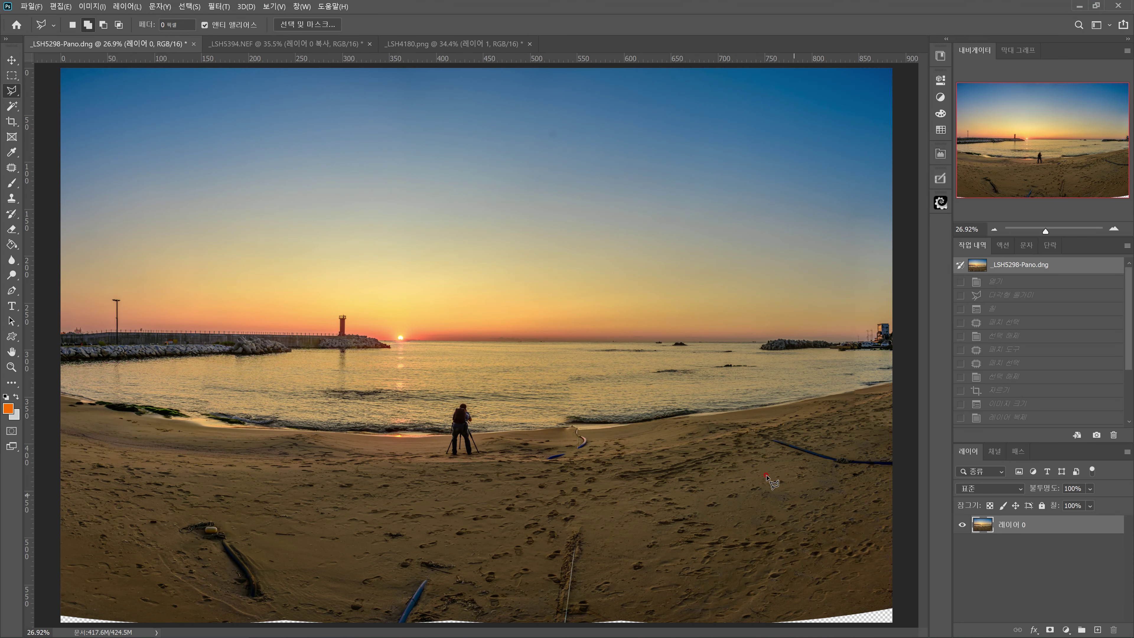
{"action": "key", "text": "ctrl+Tab"}
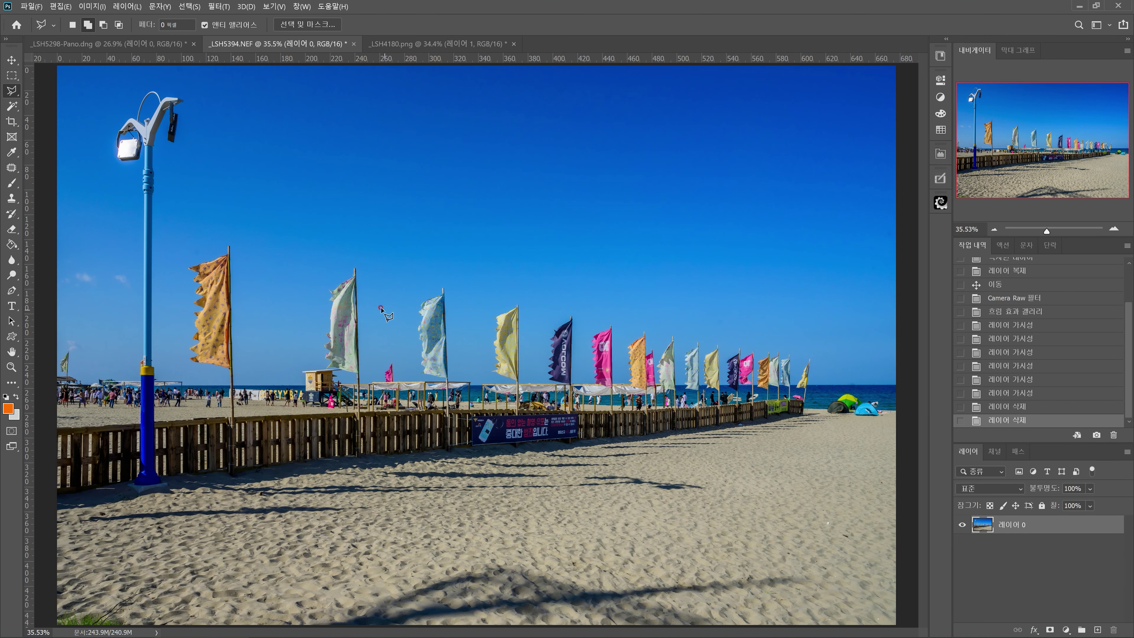
{"action": "left_click", "coordinate": [155, 43]}
{"action": "left_click", "coordinate": [243, 44]}
{"action": "key", "text": "ctrl+shift+Tab"}
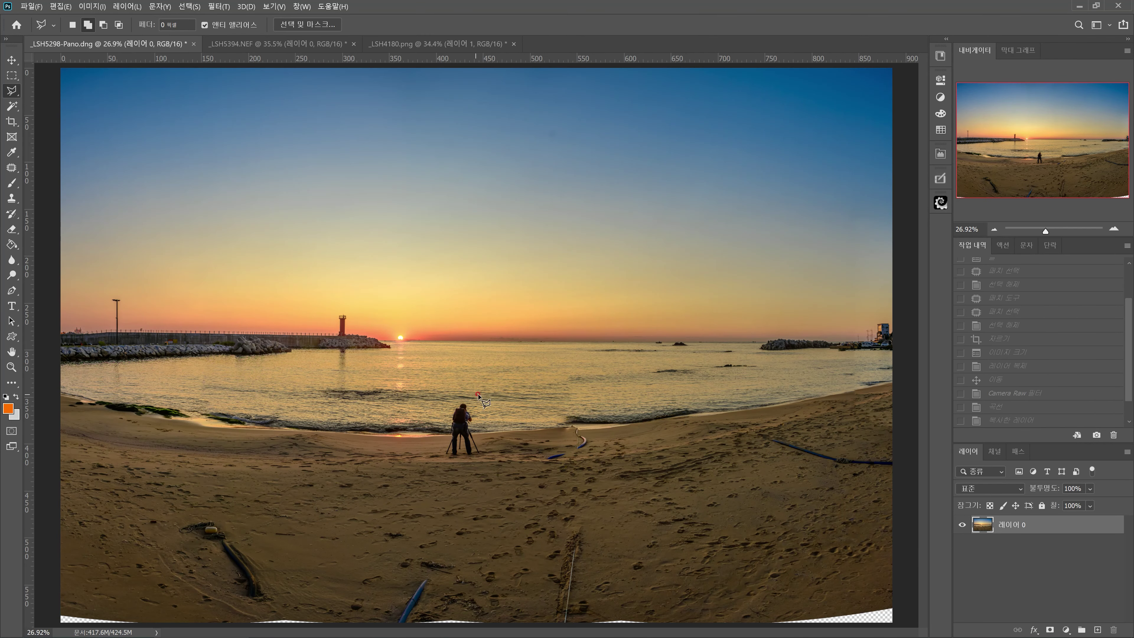
Remove the photographer and tripod from the beach with the Patch tool and clear the selection
{"action": "scroll", "coordinate": [491, 391], "scroll_direction": "up", "scroll_amount": 4}
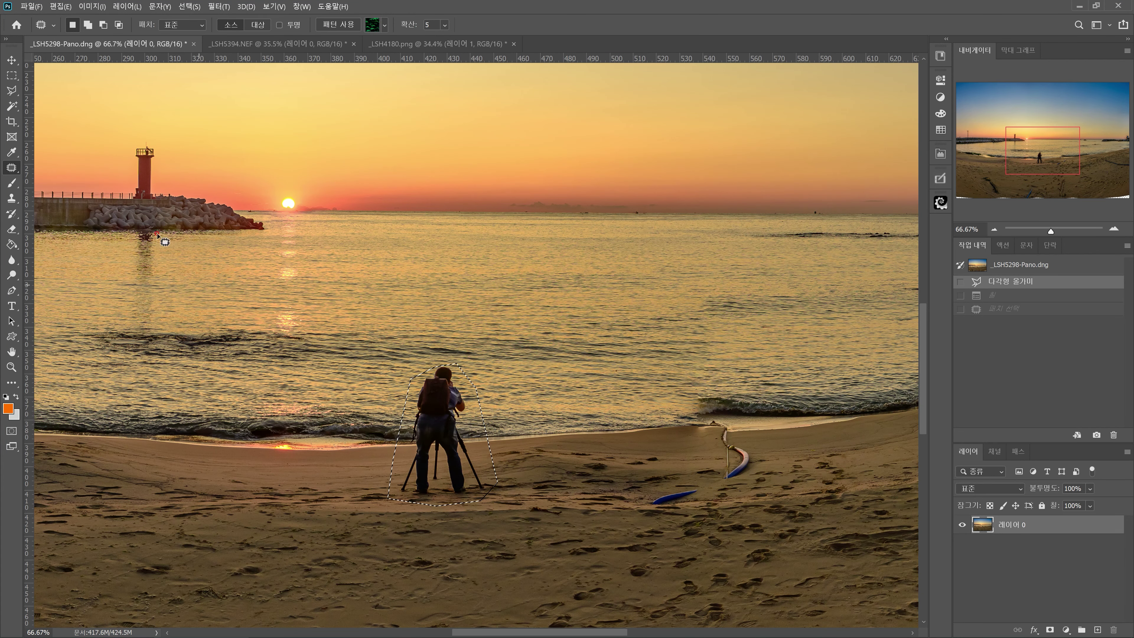
{"action": "left_click_drag", "start_coordinate": [479, 441], "coordinate": [539, 443]}
{"action": "key", "text": "ctrl+d"}
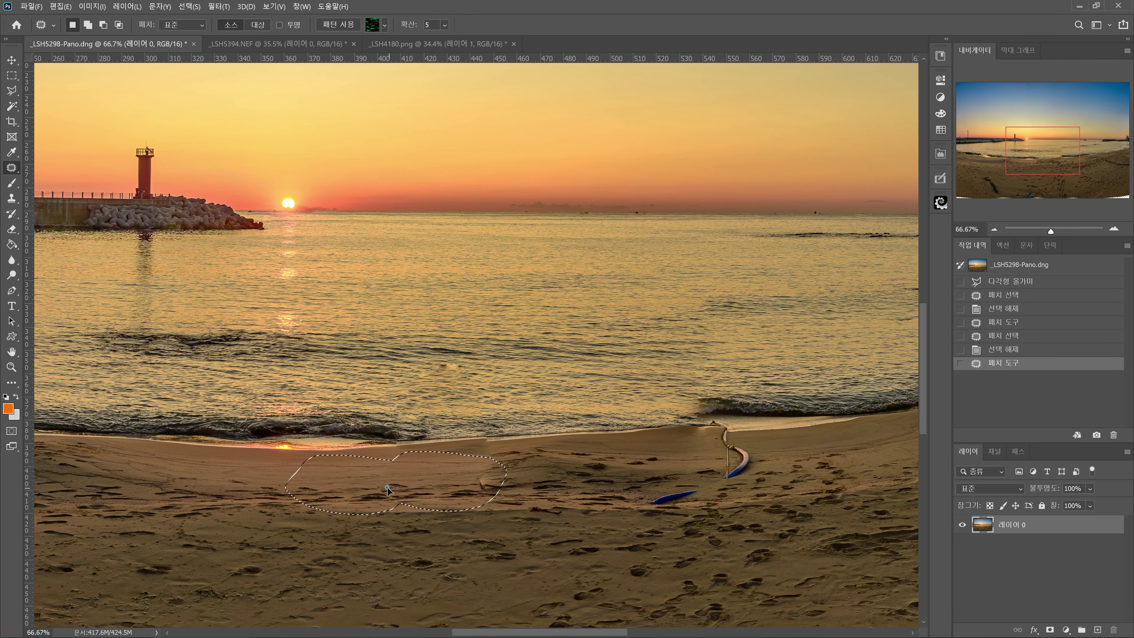
Patch the leftover traces on the sand and along the shoreline where the photographer stood
{"action": "left_click_drag", "start_coordinate": [374, 488], "coordinate": [435, 502]}
{"action": "key", "text": "ctrl+d"}
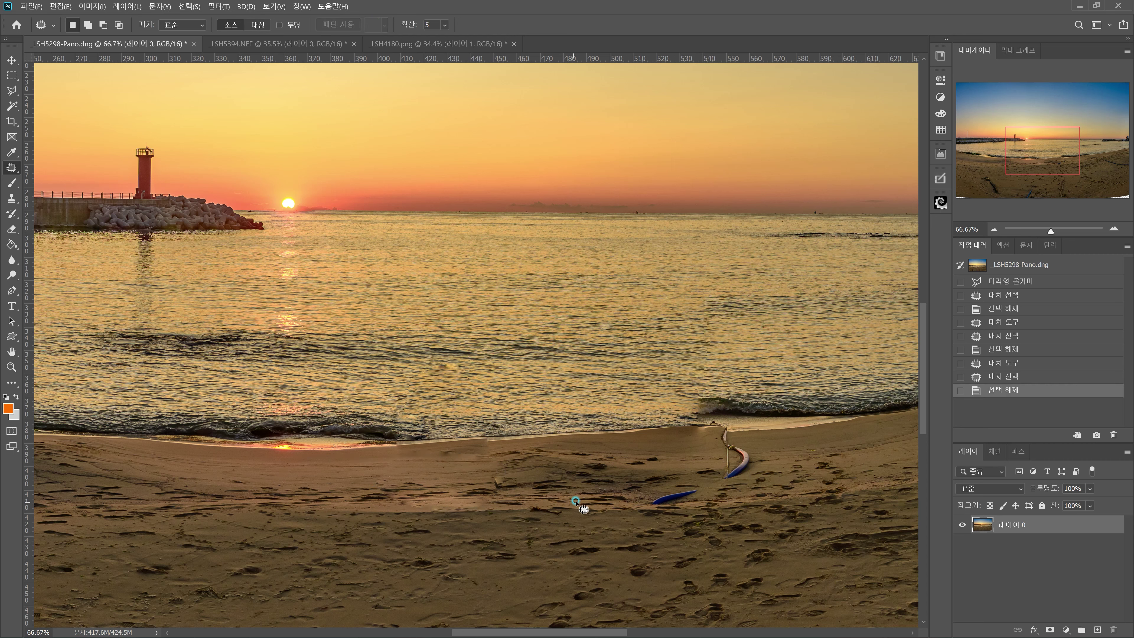
{"action": "left_click_drag", "start_coordinate": [513, 437], "coordinate": [571, 438]}
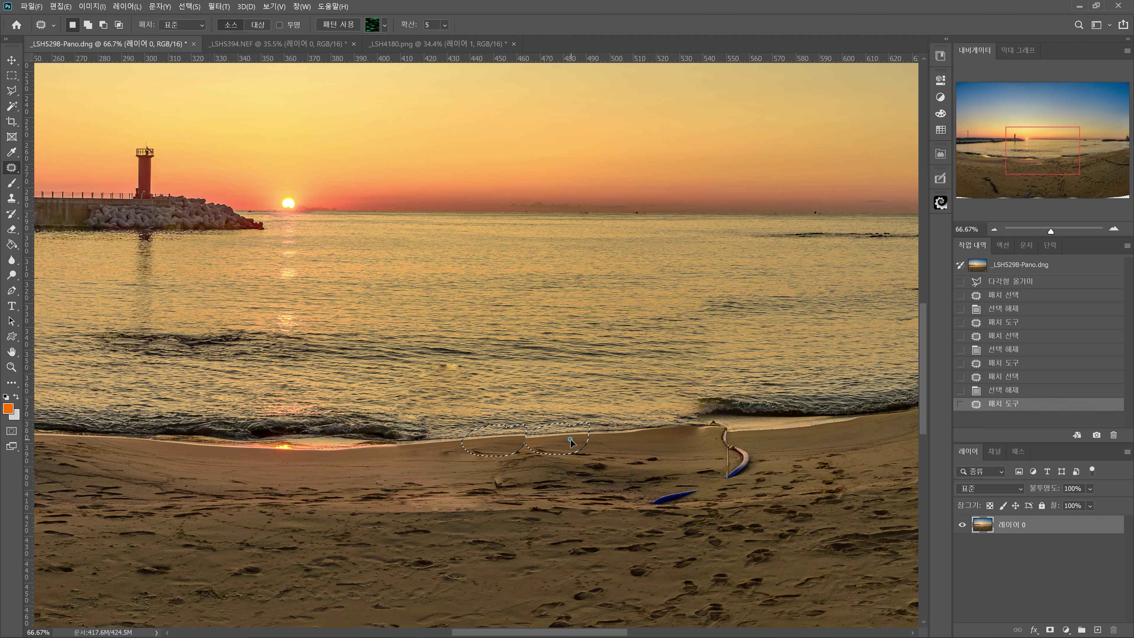
{"action": "key", "text": "ctrl+d"}
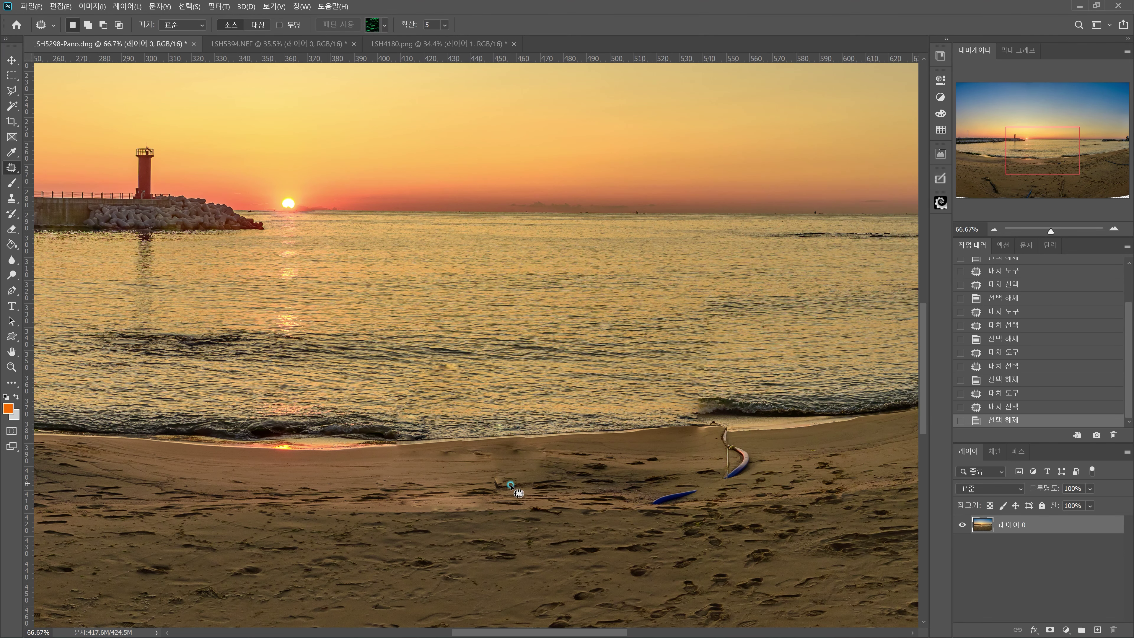
{"action": "key", "text": "ctrl+0"}
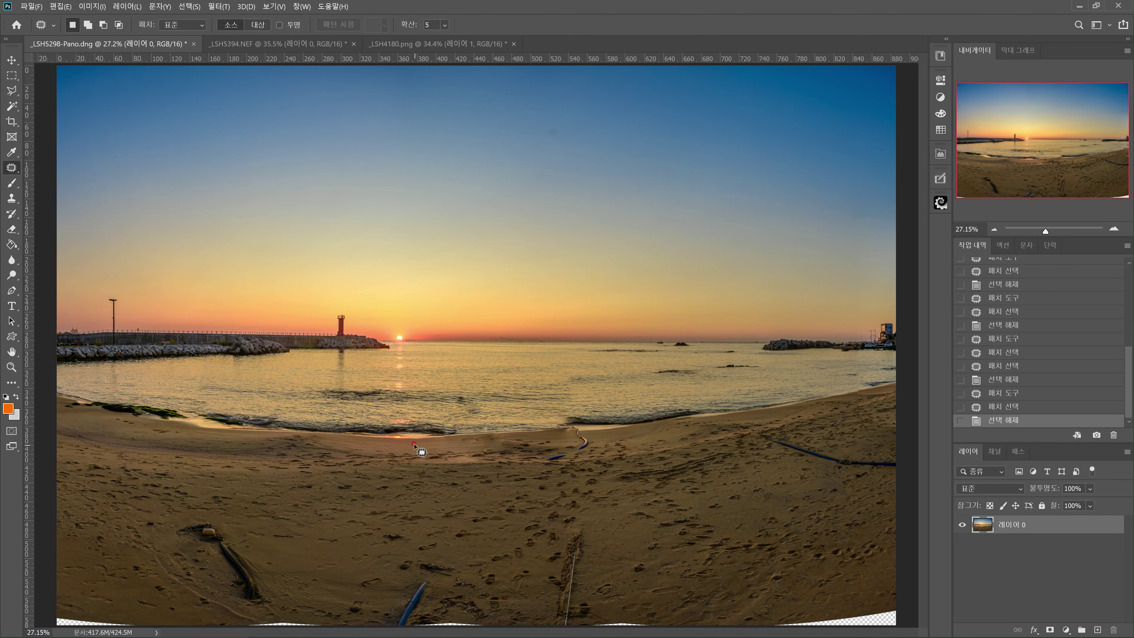
Crop the panorama at a 3:2 ratio, cutting off the blank lower edge, the outer sides and the upper sky
{"action": "left_click", "coordinate": [12, 121]}
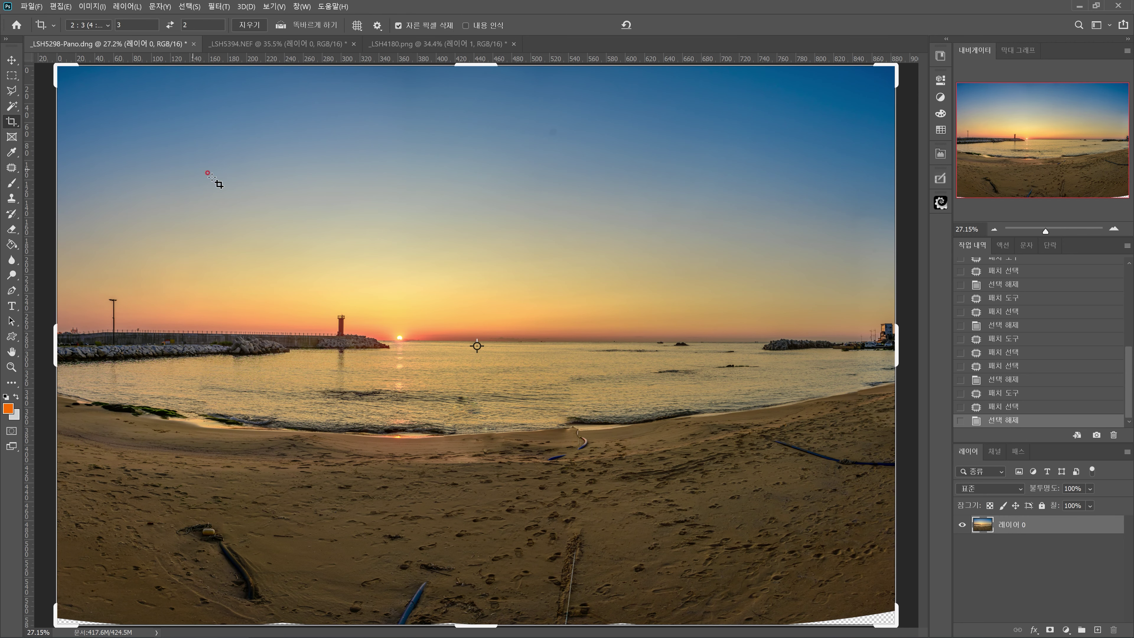
{"action": "left_click_drag", "start_coordinate": [484, 624], "coordinate": [482, 588]}
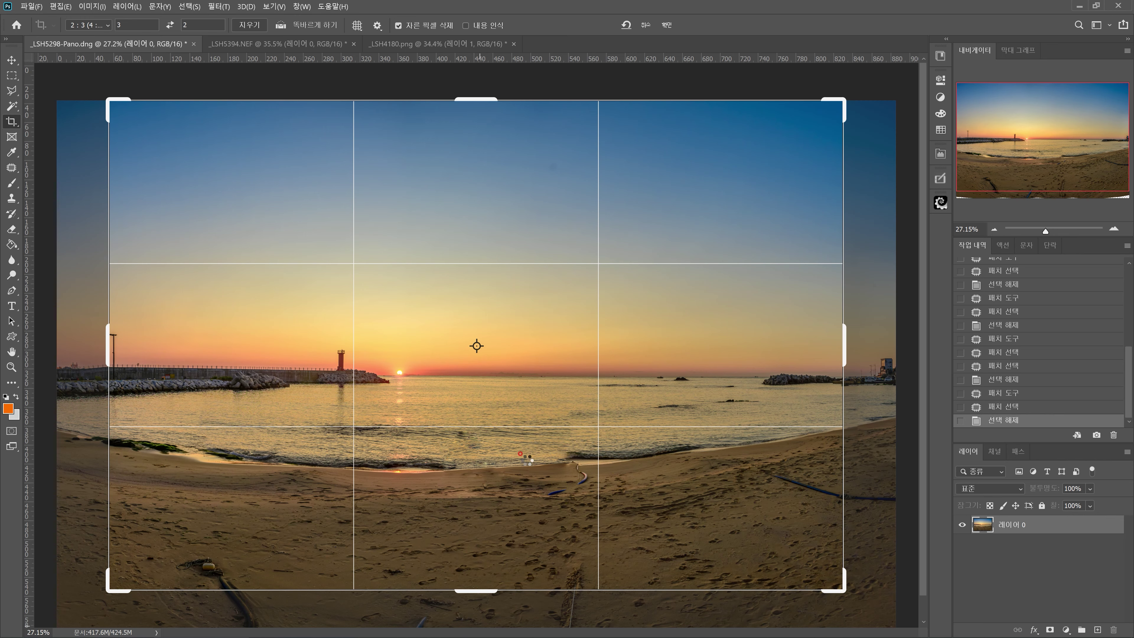
{"action": "left_click_drag", "start_coordinate": [474, 104], "coordinate": [474, 156]}
{"action": "key", "text": "Return"}
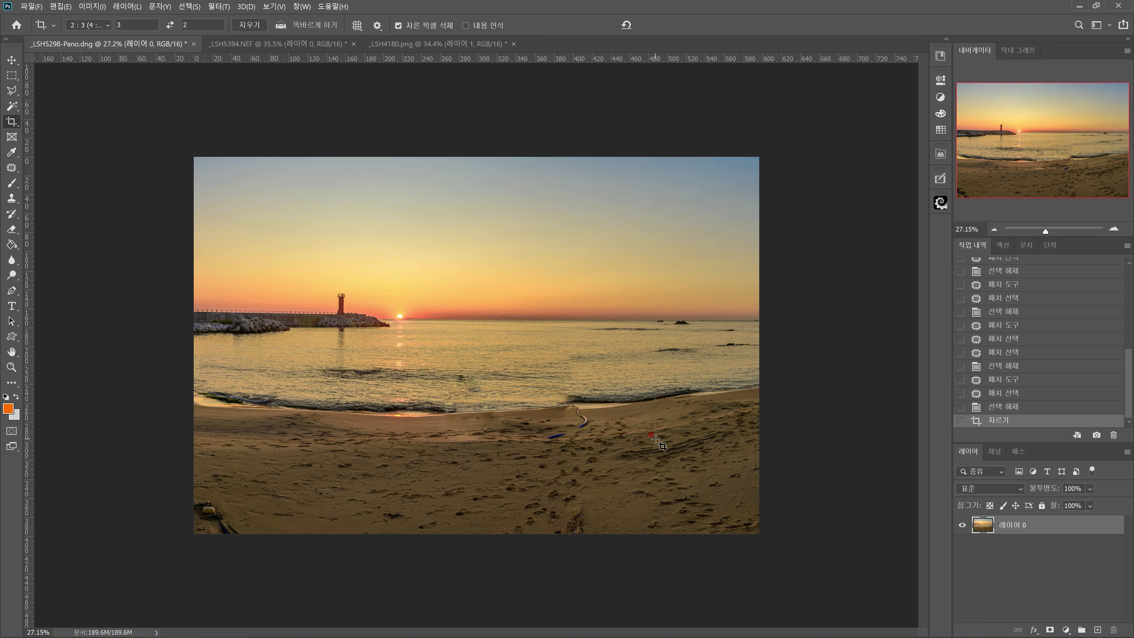
Compare the woman's image in _LSH4180.png with the cropped sunset panorama
{"action": "key", "text": "ctrl+shift+Tab"}
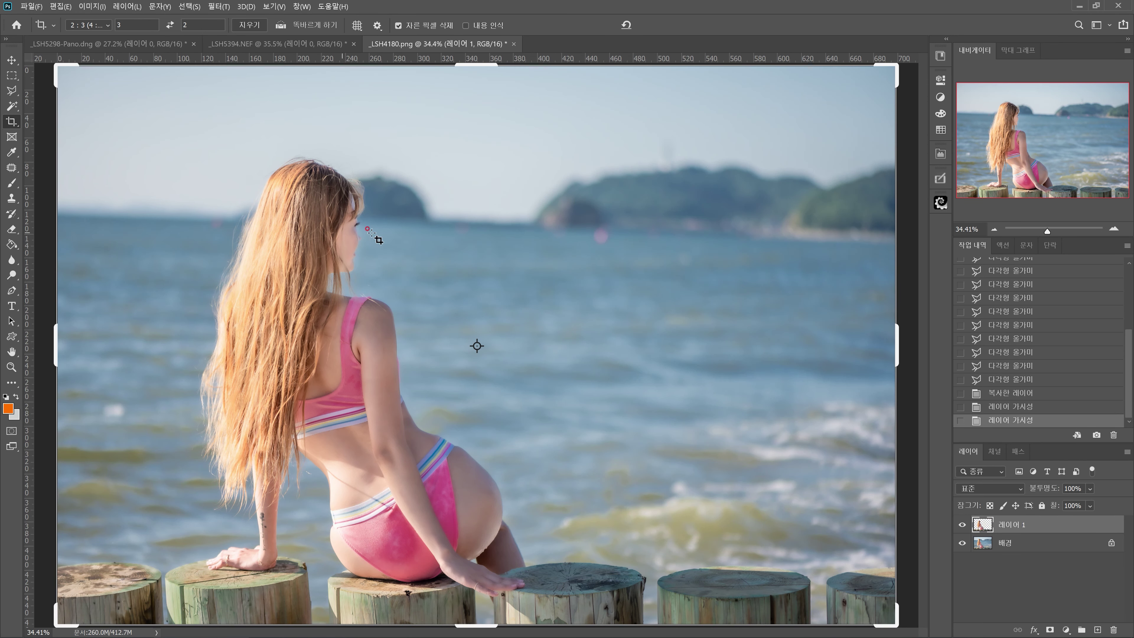
{"action": "left_click", "coordinate": [88, 46]}
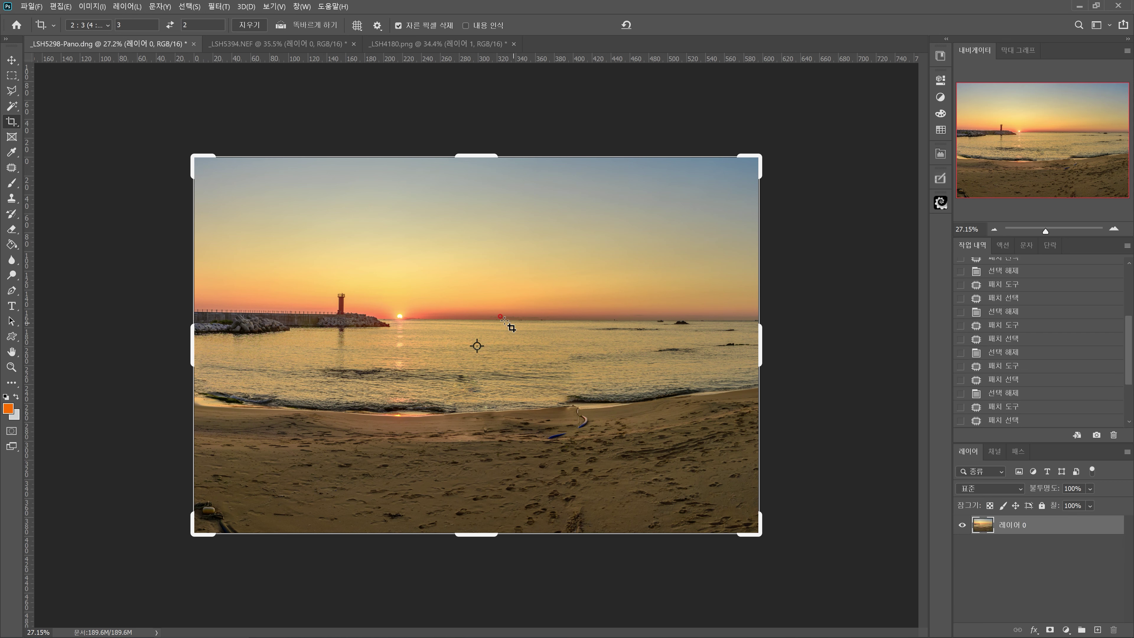
Flip the sunset panorama layer horizontally with Free Transform so the lighthouse pier sits on the opposite side
{"action": "left_click", "coordinate": [11, 60]}
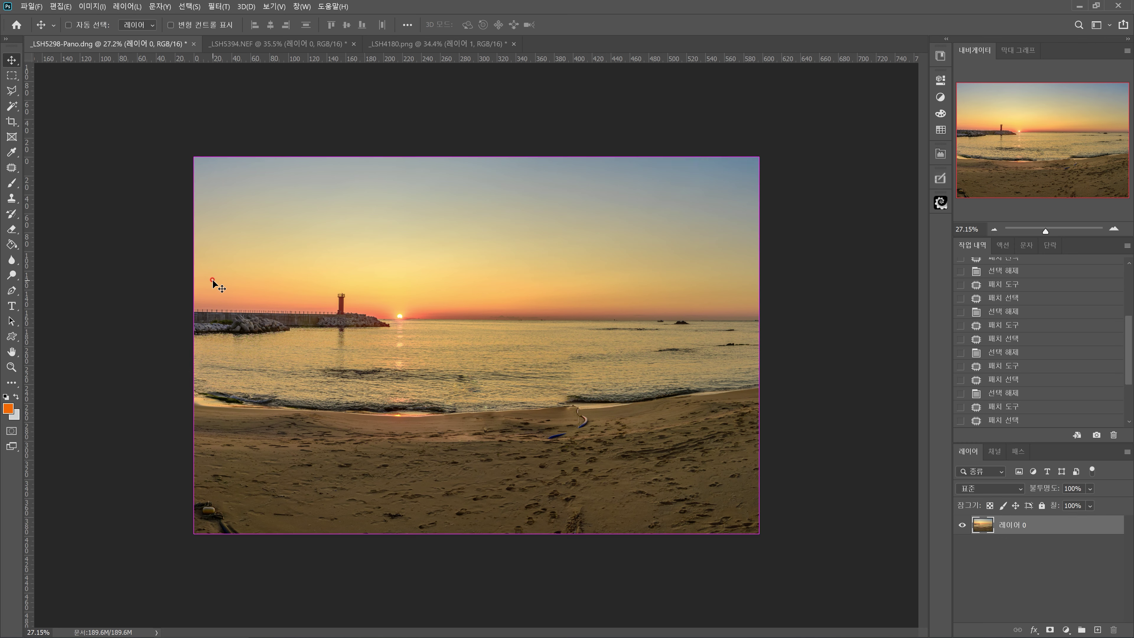
{"action": "key", "text": "ctrl+t"}
{"action": "right_click", "coordinate": [393, 433]}
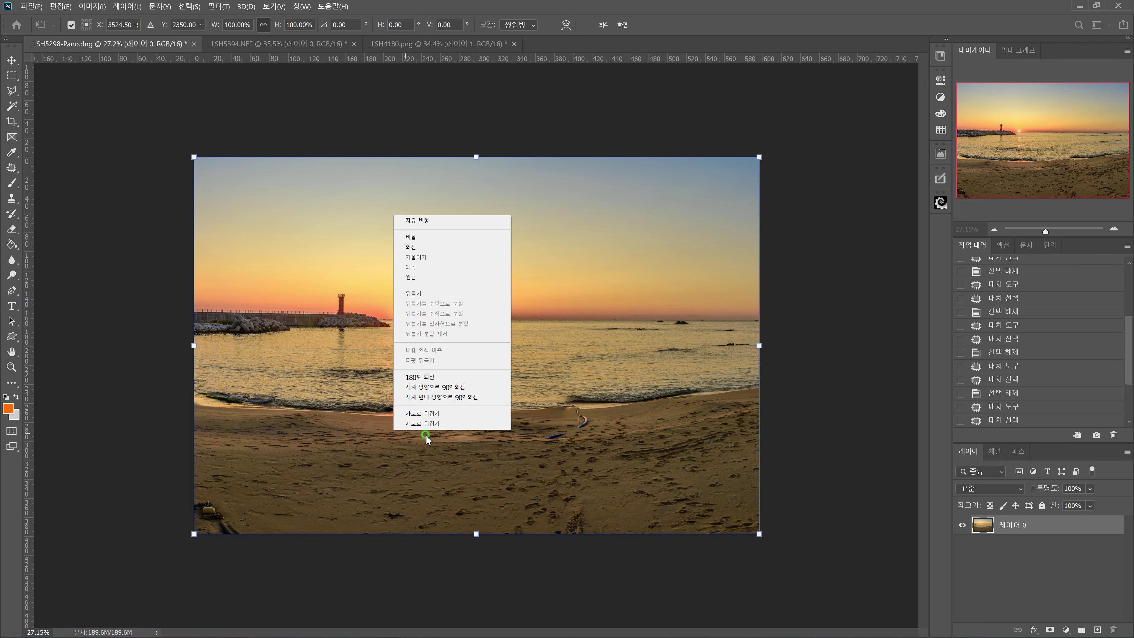
{"action": "left_click", "coordinate": [437, 413]}
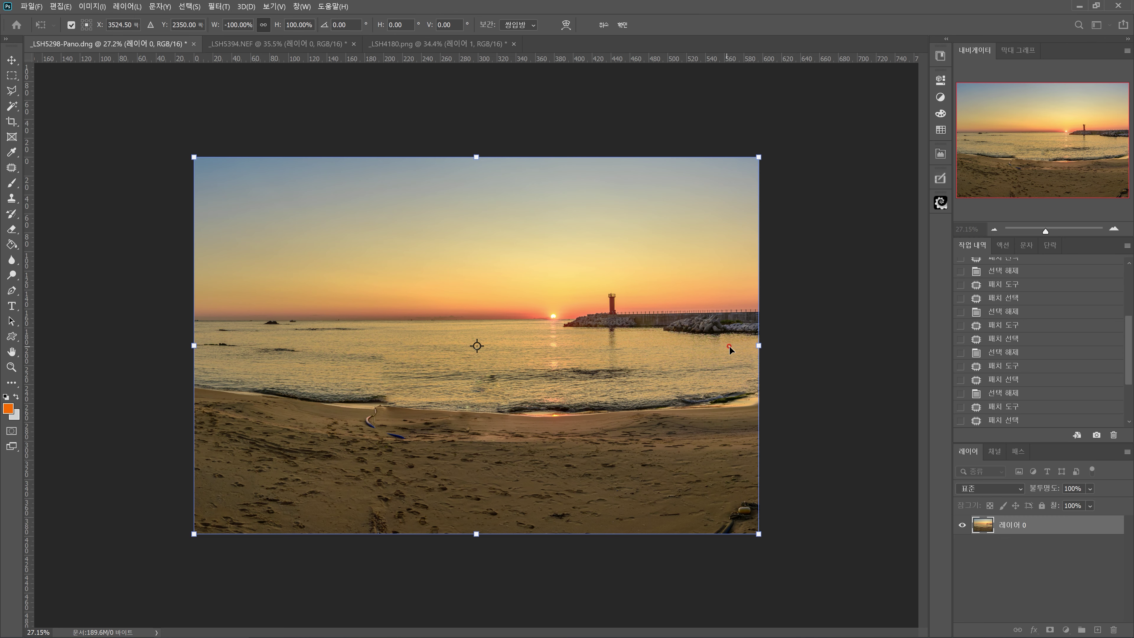
{"action": "key", "text": "Return"}
Crop the flipped panorama again at the 3:2 ratio, cutting off the dark object in the lower corner beside the pier
{"action": "left_click", "coordinate": [12, 121]}
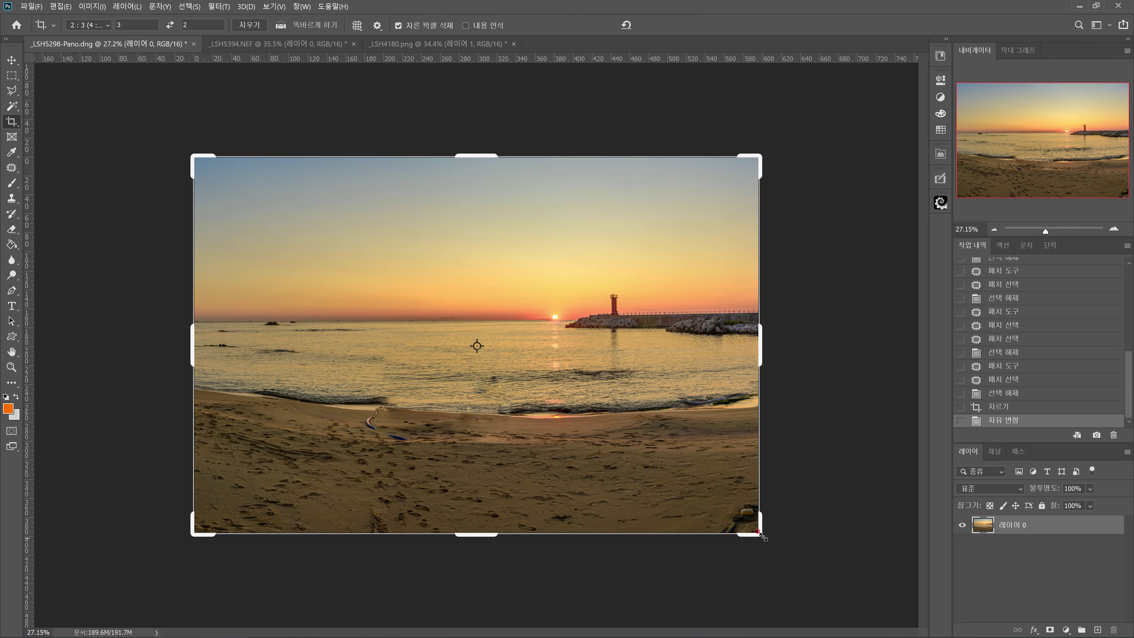
{"action": "left_click_drag", "start_coordinate": [758, 535], "coordinate": [739, 505]}
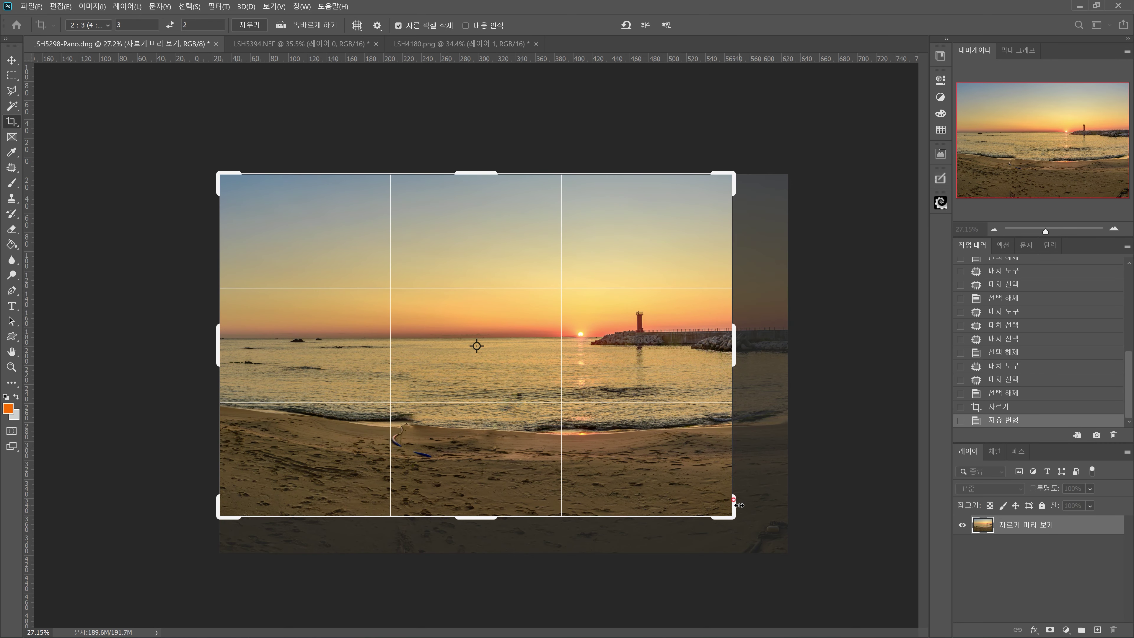
{"action": "key", "text": "Return"}
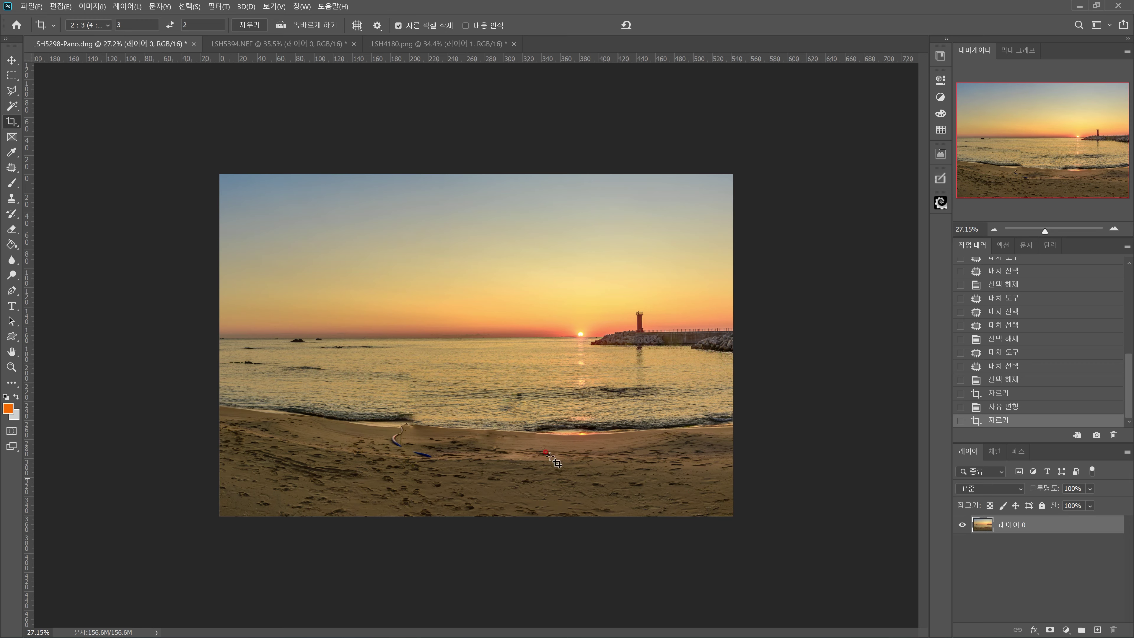
Check the pixel dimensions of _LSH4180.png in its image size settings
{"action": "key", "text": "ctrl+Tab"}
{"action": "key", "text": "ctrl+Tab"}
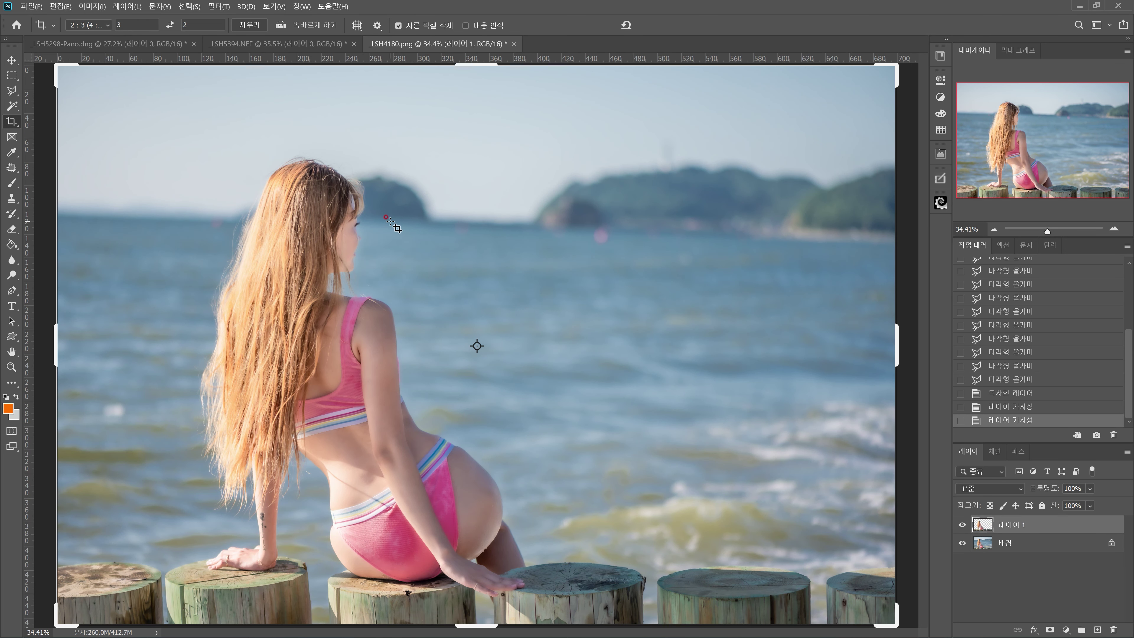
{"action": "key", "text": "ctrl+alt+i"}
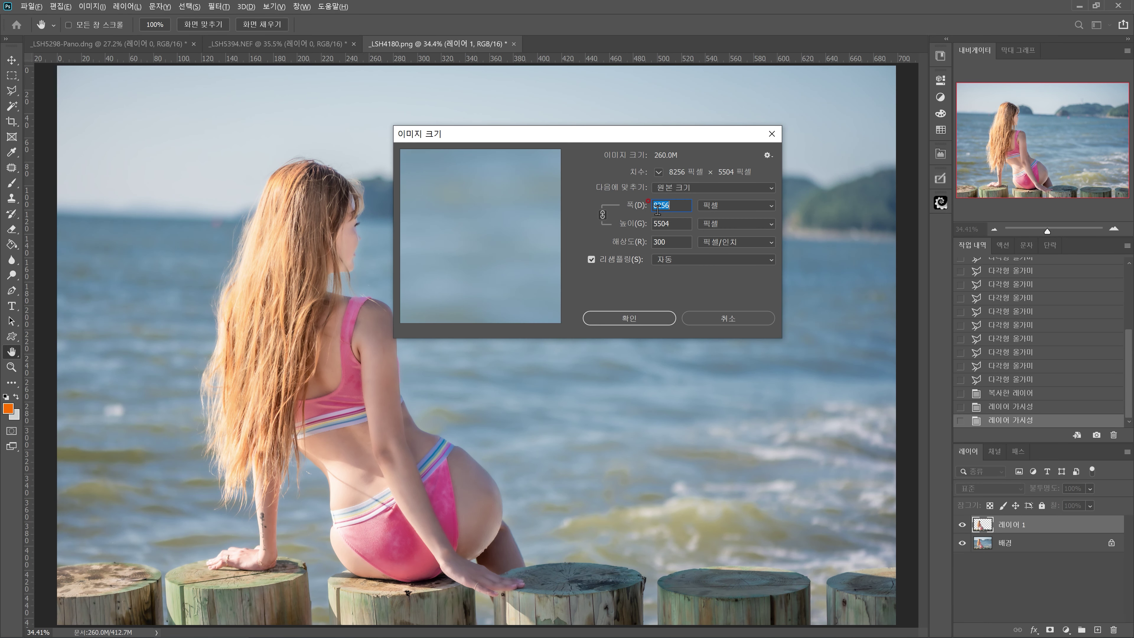
{"action": "left_click", "coordinate": [645, 319]}
{"action": "key", "text": "c"}
Resize the sunset panorama to a width of 8256 pixels, keeping its proportions
{"action": "left_click", "coordinate": [112, 45]}
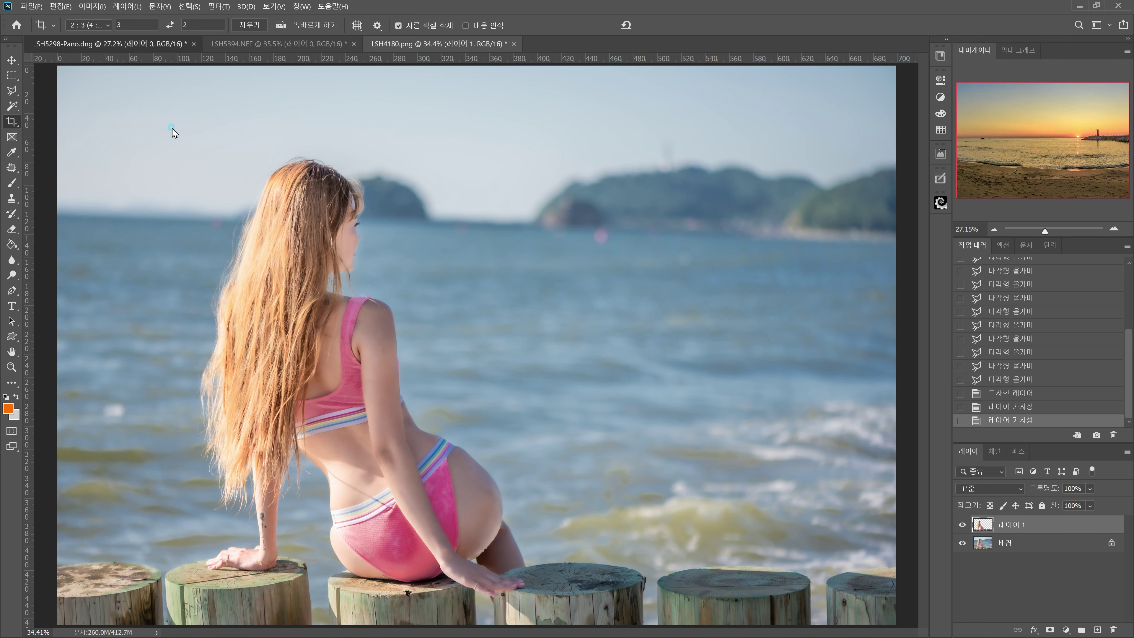
{"action": "key", "text": "ctrl"}
{"action": "key", "text": "ctrl+alt+i"}
{"action": "type", "text": "8256"}
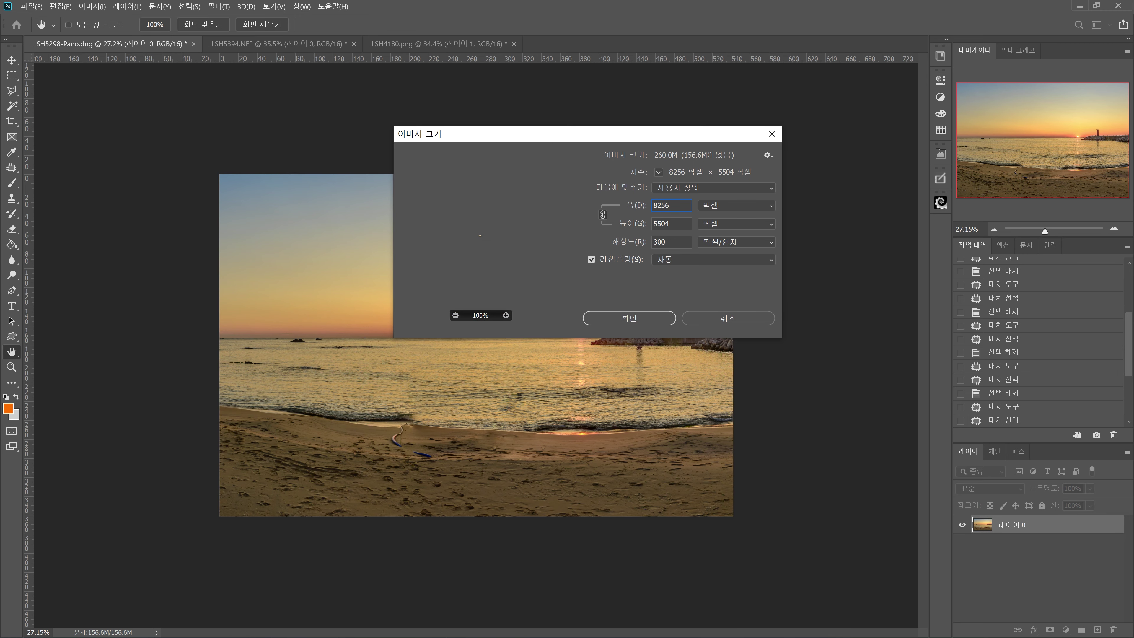
{"action": "key", "text": "Return"}
{"action": "key", "text": "c"}
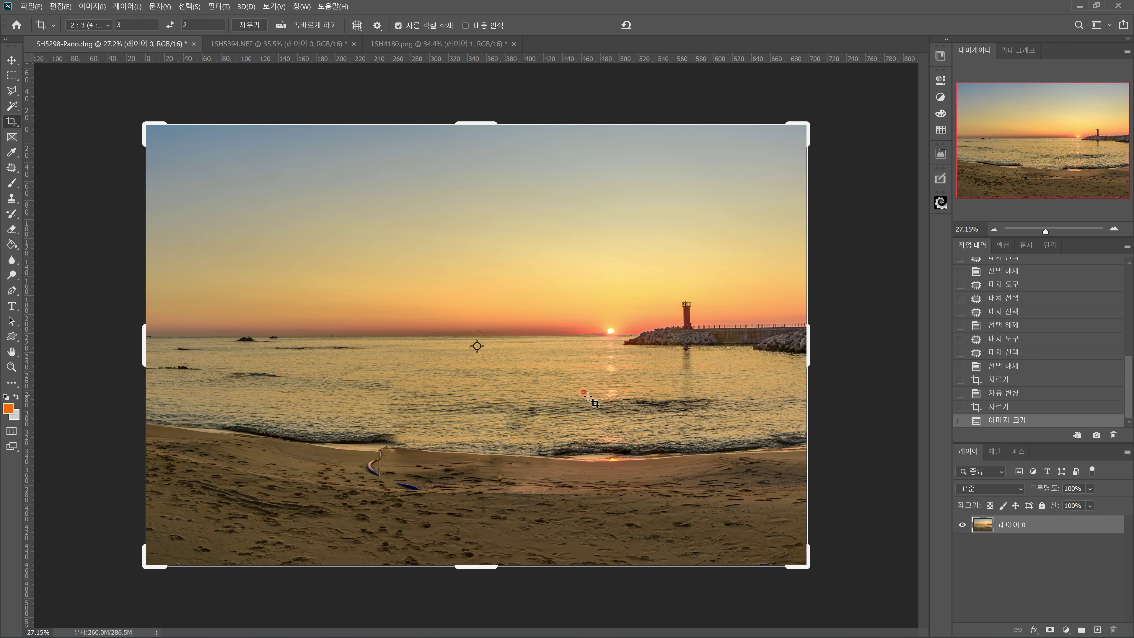
Copy the woman-and-posts cutout from _LSH4180.png into the panorama and move it down until the posts meet the lower image edge
{"action": "left_click", "coordinate": [391, 45]}
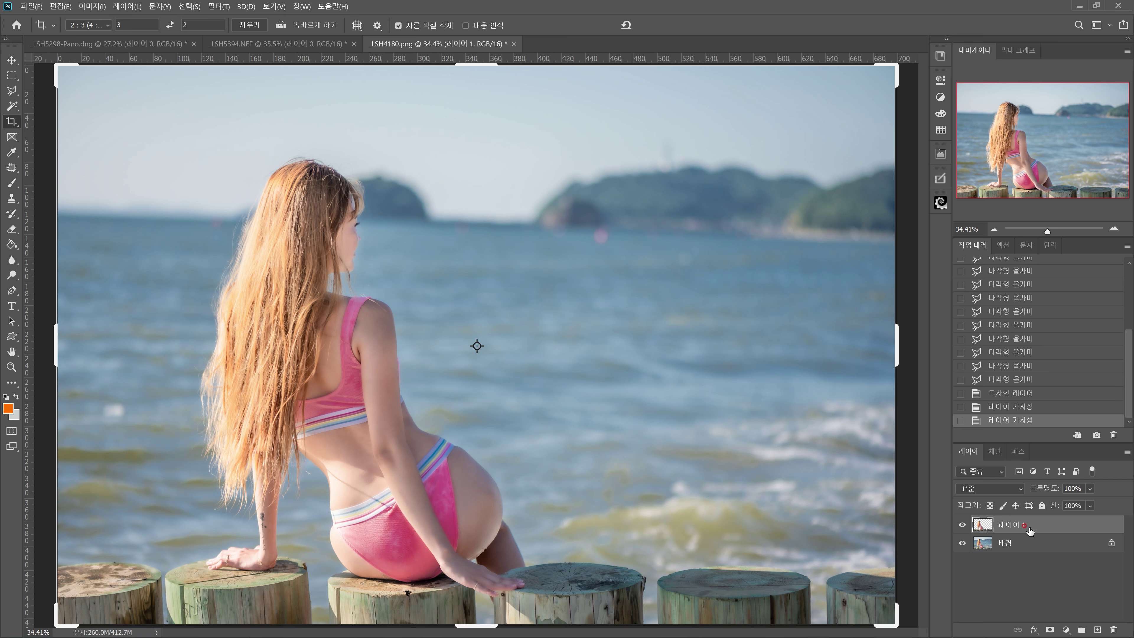
{"action": "left_click", "coordinate": [140, 45]}
{"action": "key", "text": "ctrl"}
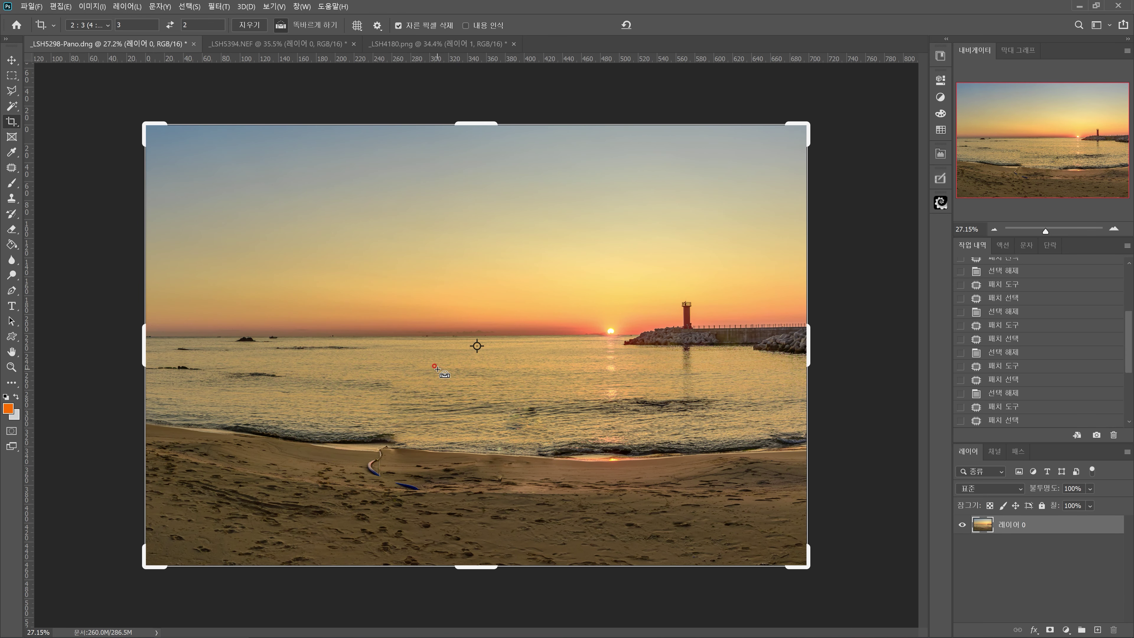
{"action": "key", "text": "ctrl+v"}
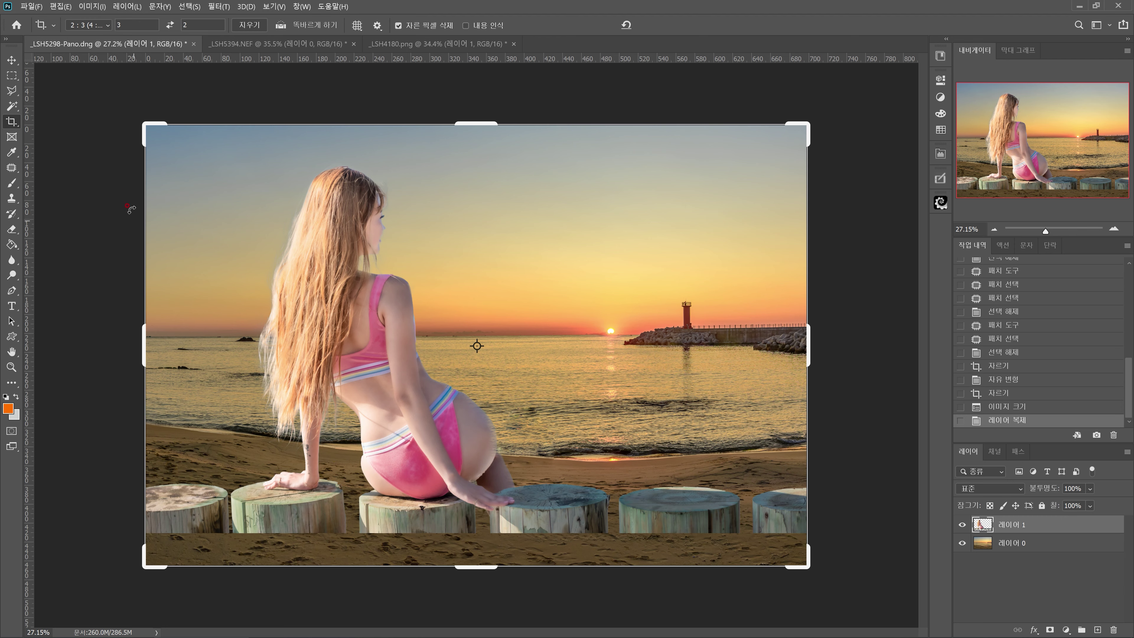
{"action": "left_click", "coordinate": [12, 60]}
{"action": "left_click_drag", "start_coordinate": [415, 393], "coordinate": [416, 426]}
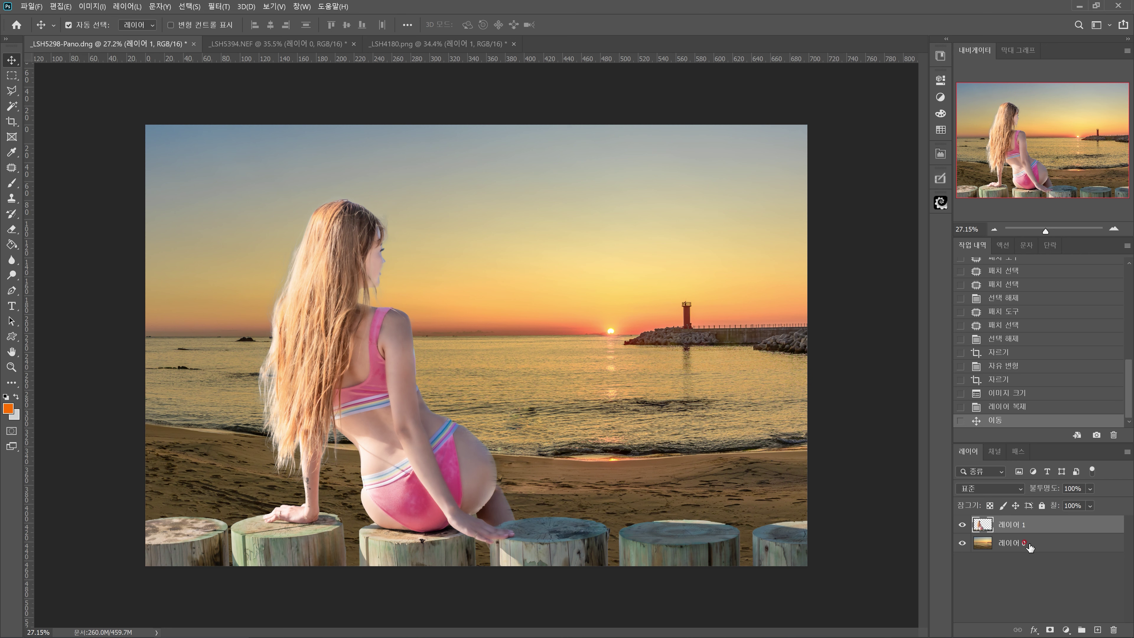
Apply the Camera Raw filter to the sunset background layer with exposure +0.75, texture -43 and contrast -42
{"action": "left_click", "coordinate": [1027, 544]}
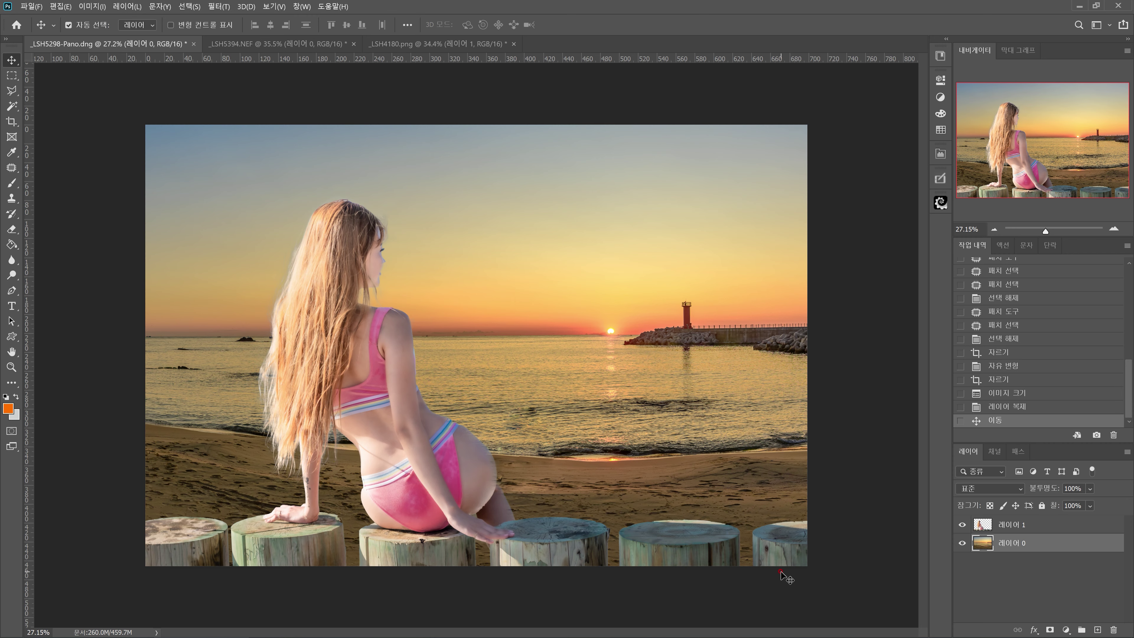
{"action": "left_click", "coordinate": [219, 7]}
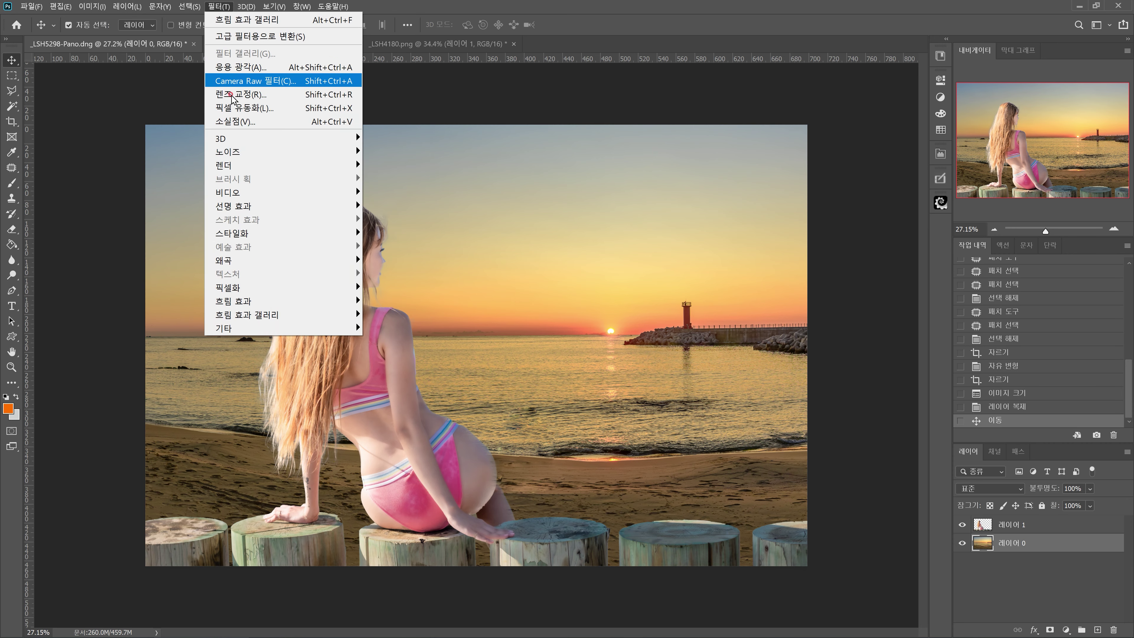
{"action": "left_click", "coordinate": [244, 79]}
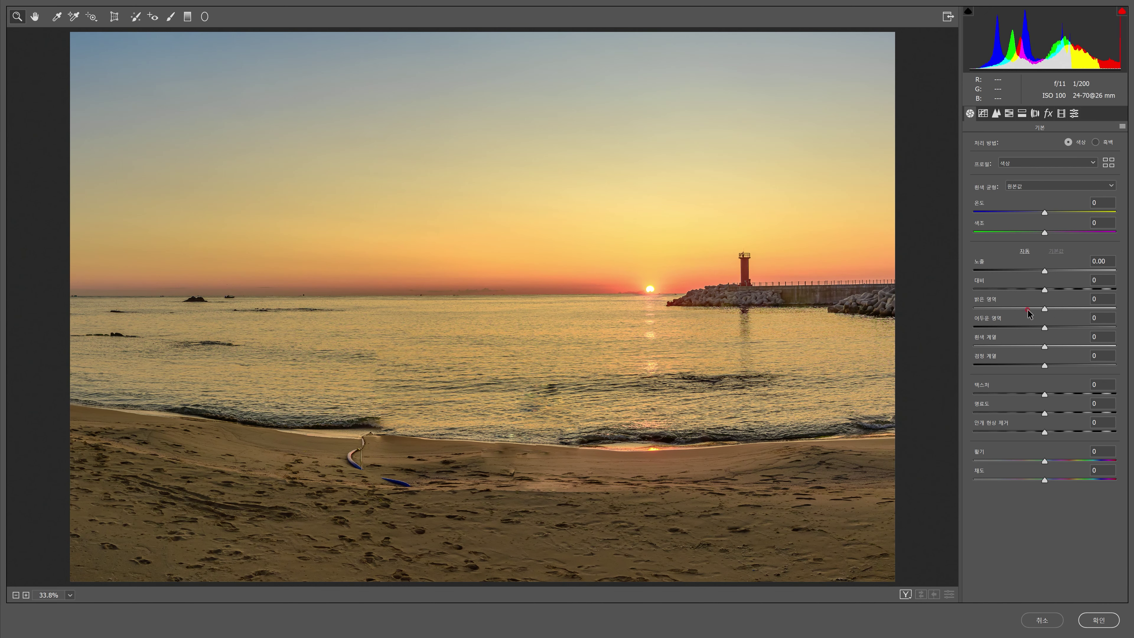
{"action": "left_click_drag", "start_coordinate": [1045, 272], "coordinate": [1055, 271]}
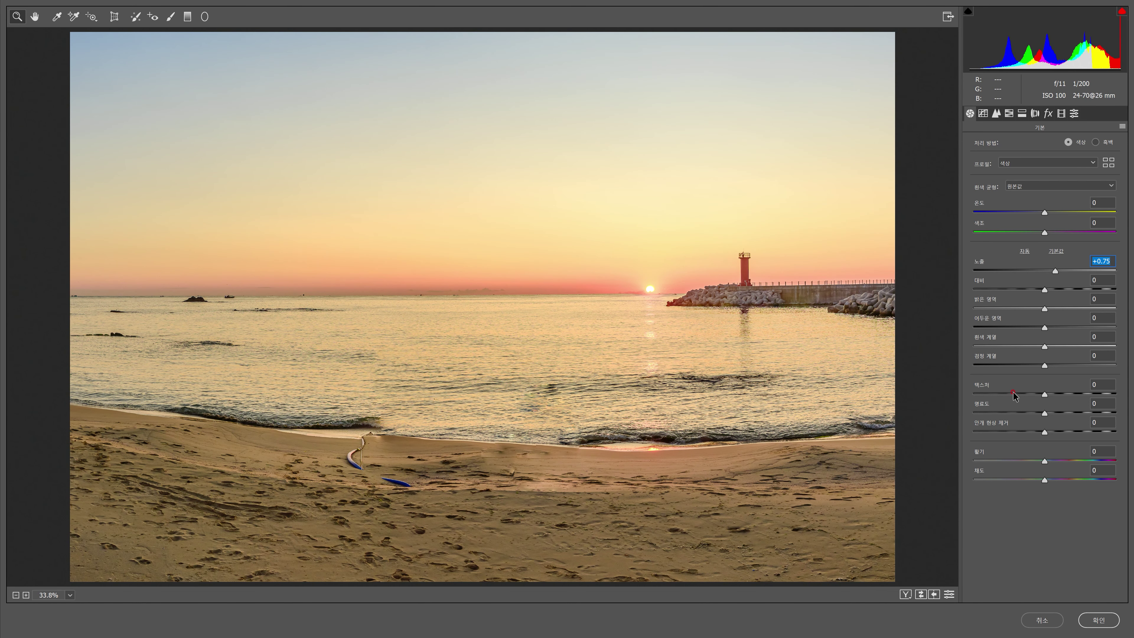
{"action": "left_click_drag", "start_coordinate": [1024, 397], "coordinate": [1013, 395]}
{"action": "left_click", "coordinate": [1015, 290]}
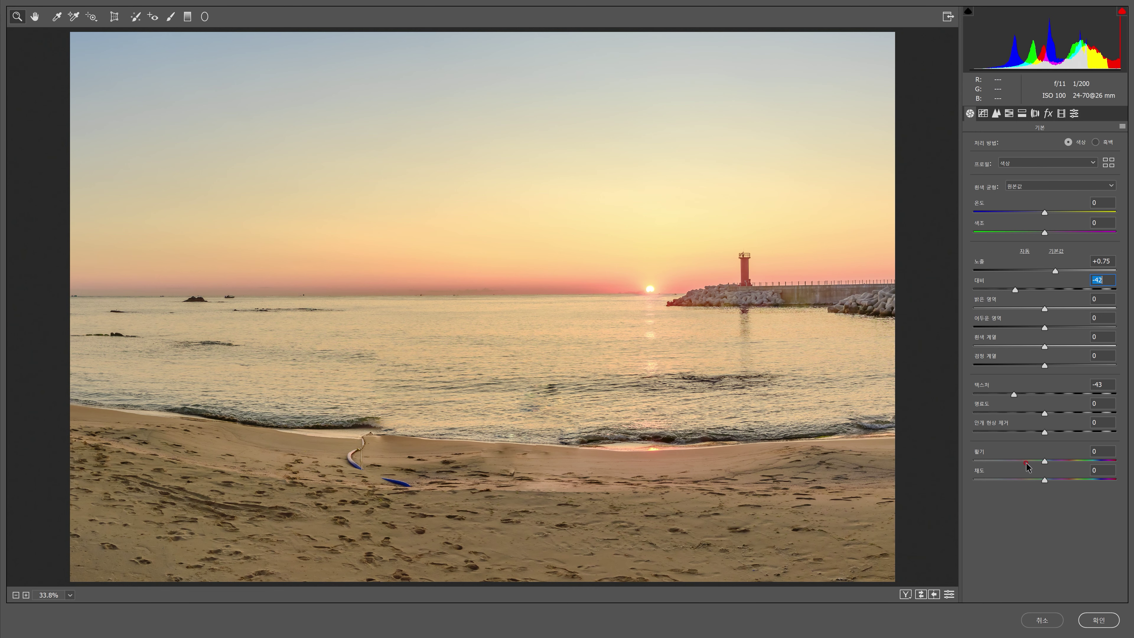
{"action": "left_click", "coordinate": [1037, 621]}
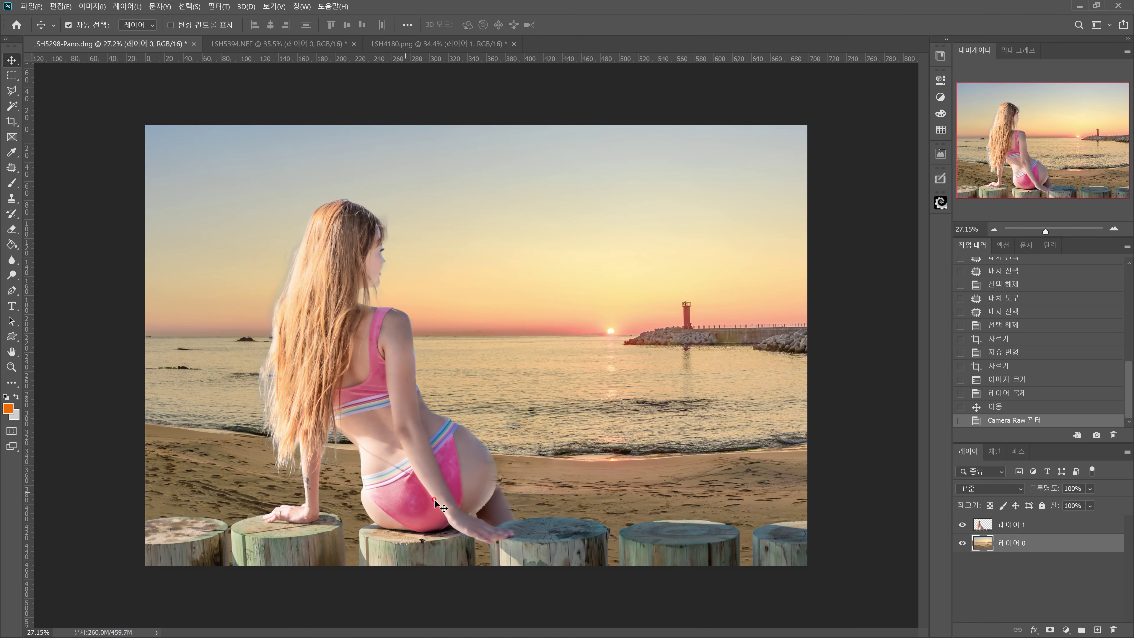
Apply the Camera Raw filter to the woman cutout layer with exposure -0.50, contrast +23 and clarity +18
{"action": "left_click", "coordinate": [1020, 526]}
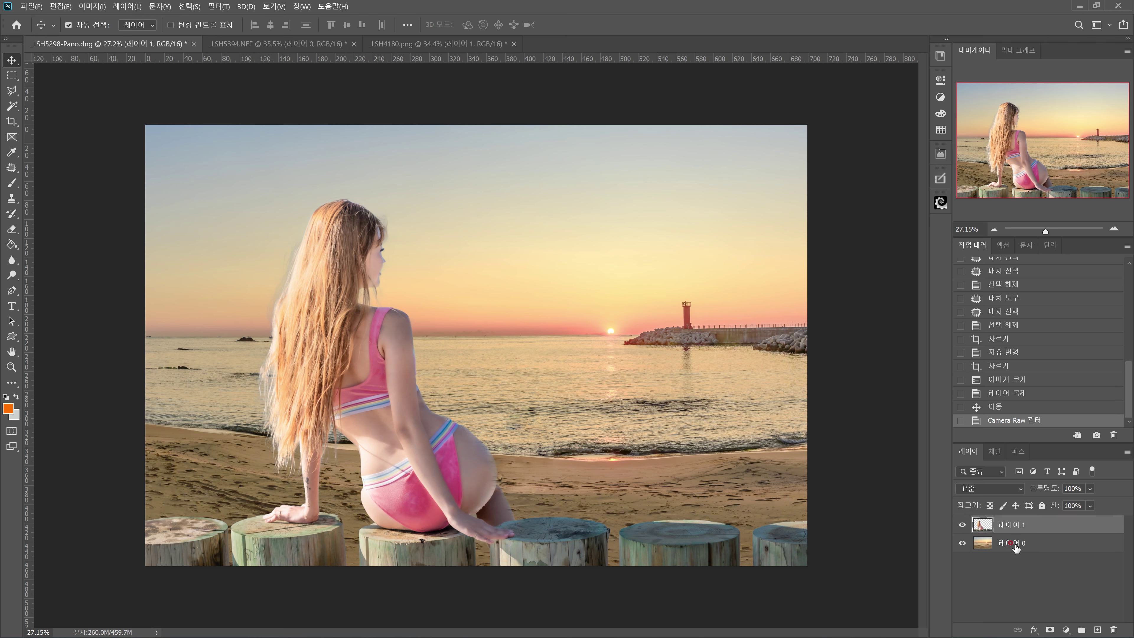
{"action": "left_click", "coordinate": [216, 6]}
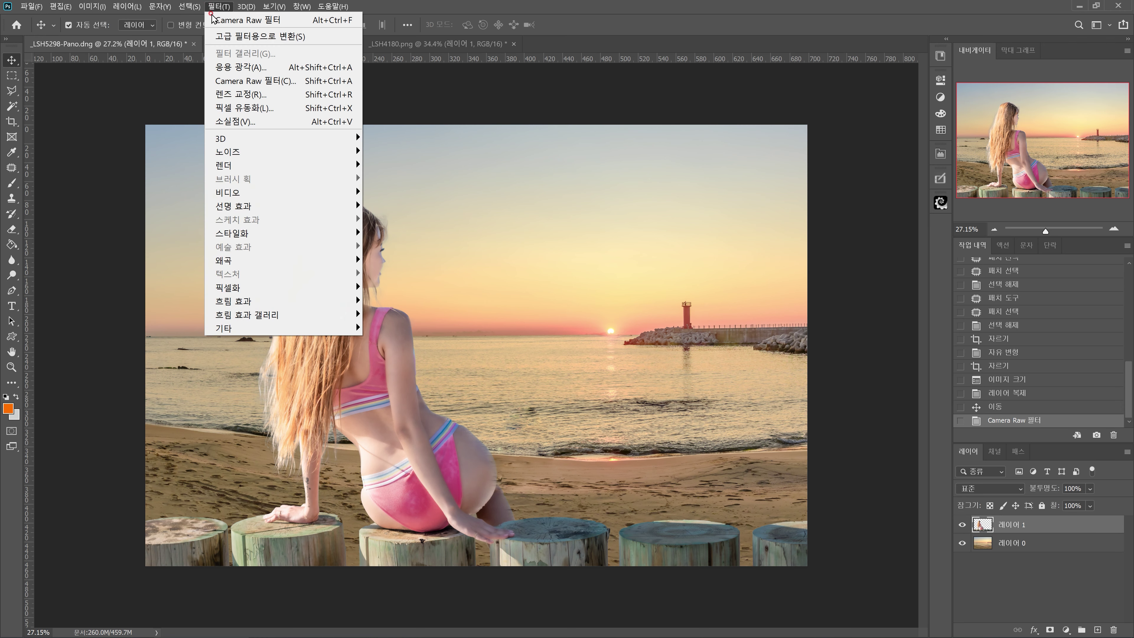
{"action": "left_click", "coordinate": [244, 81]}
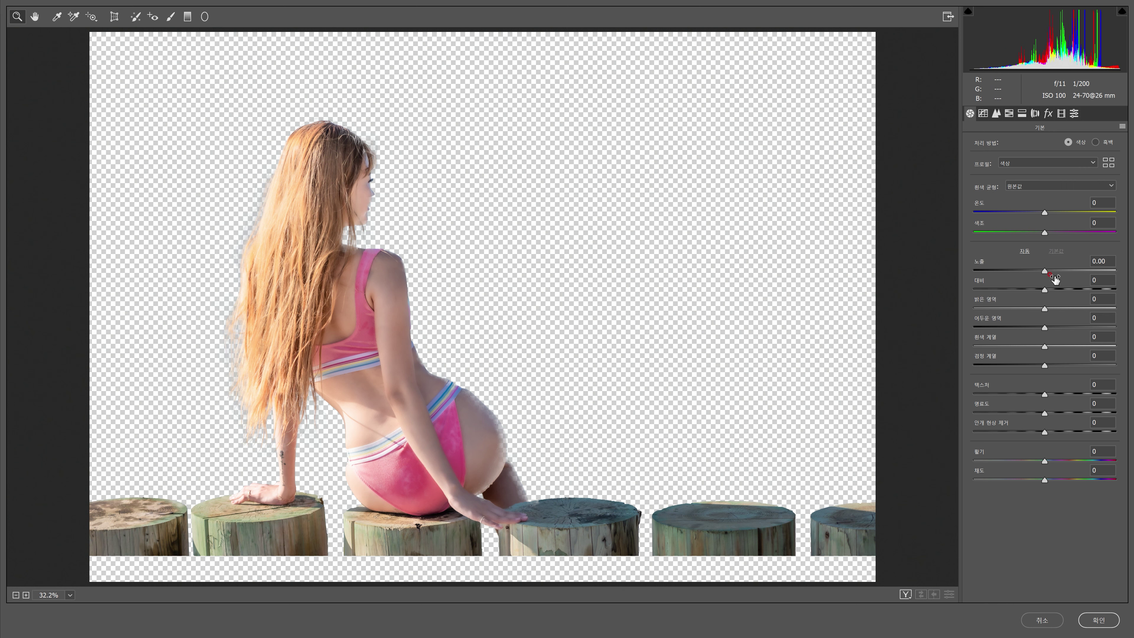
{"action": "left_click_drag", "start_coordinate": [1044, 271], "coordinate": [1037, 272]}
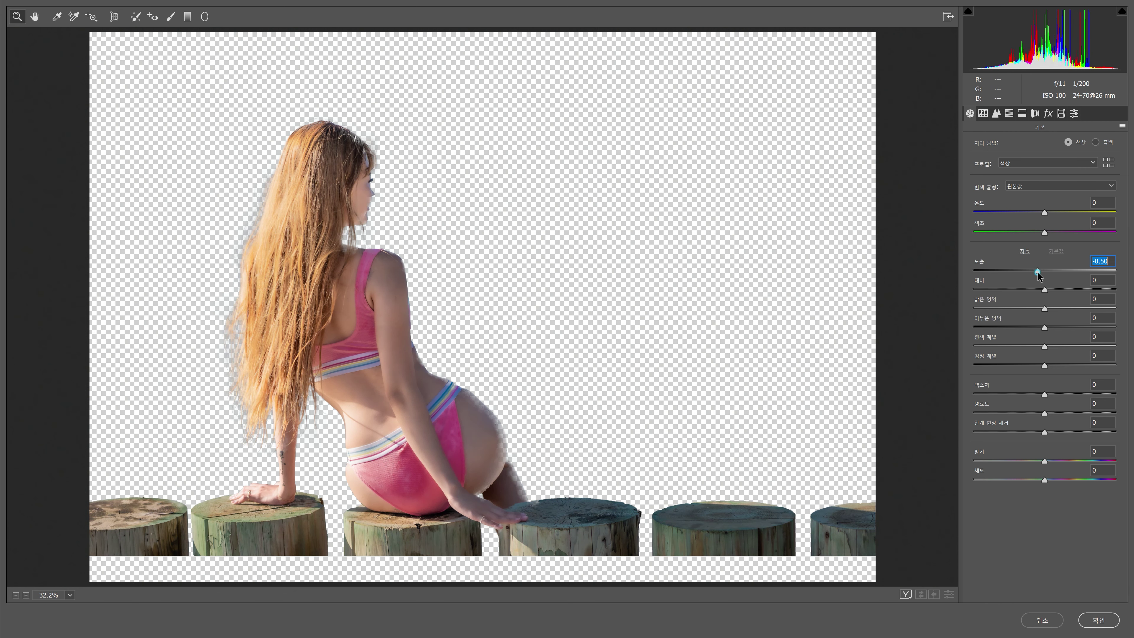
{"action": "left_click", "coordinate": [1061, 290]}
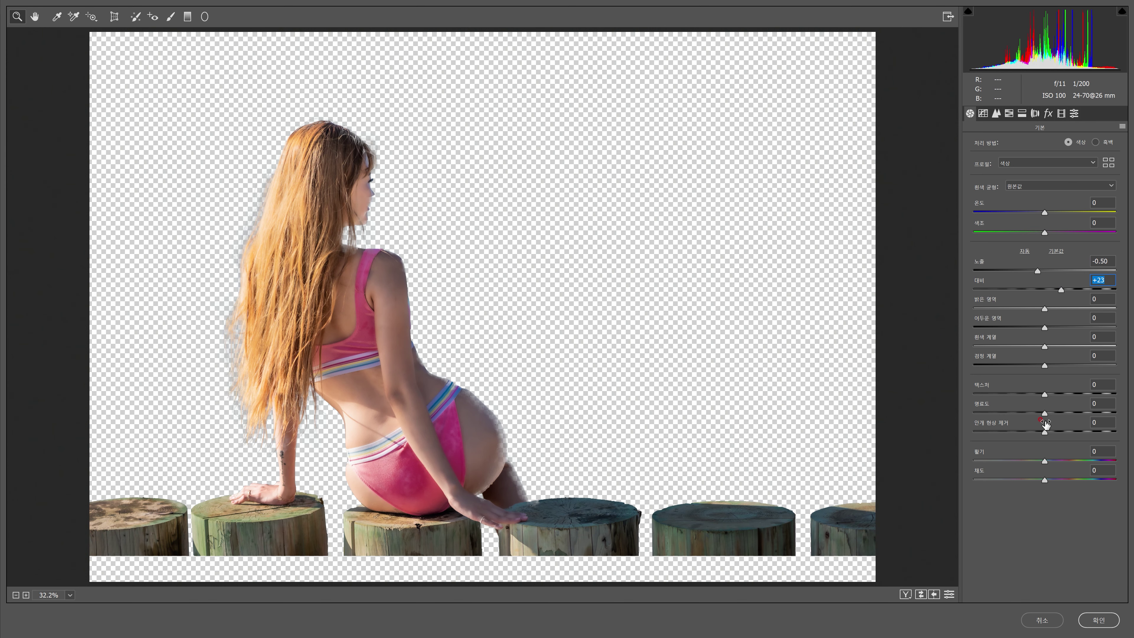
{"action": "left_click", "coordinate": [1057, 413]}
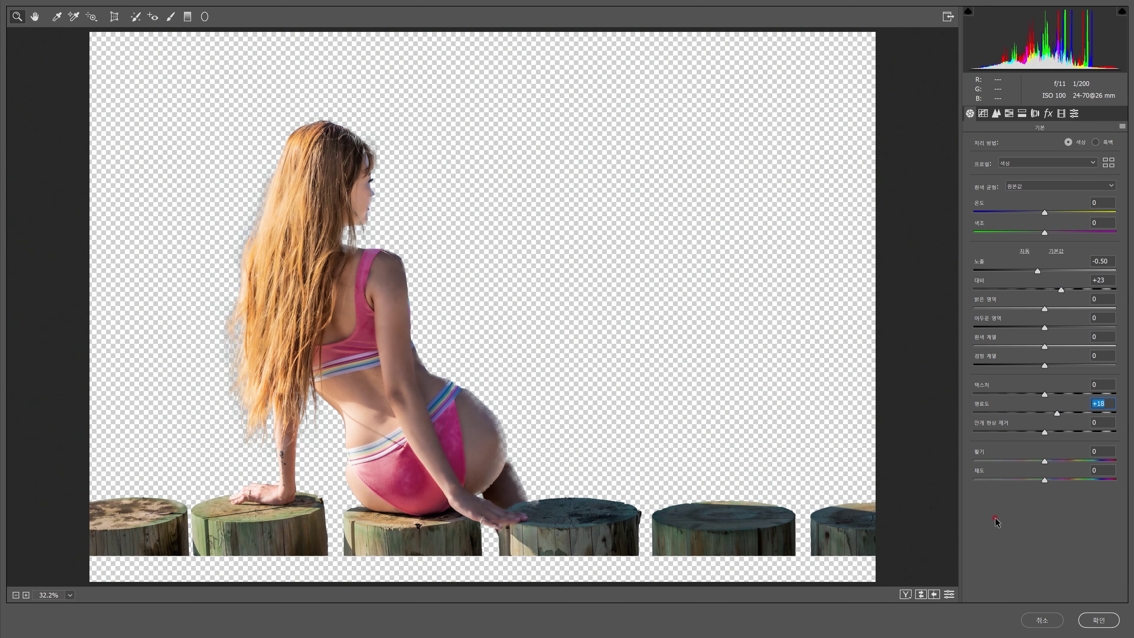
{"action": "left_click", "coordinate": [1089, 621]}
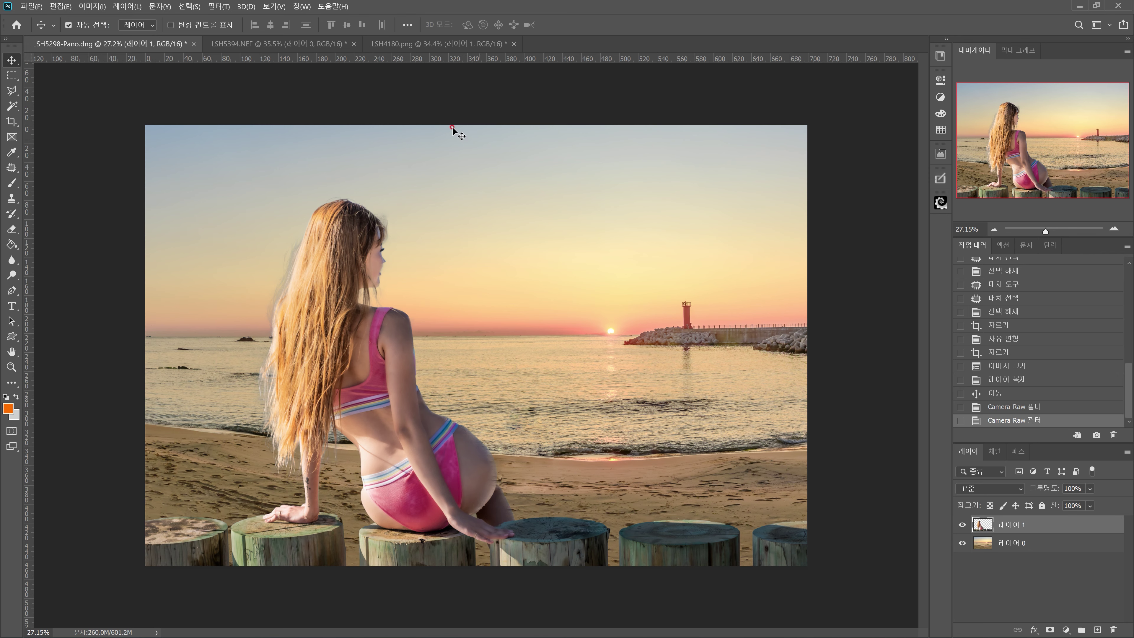
Copy the woman-and-posts cutout from _LSH4180.png into _LSH5394.NEF and position it with the posts along the lower image edge
{"action": "left_click", "coordinate": [314, 46]}
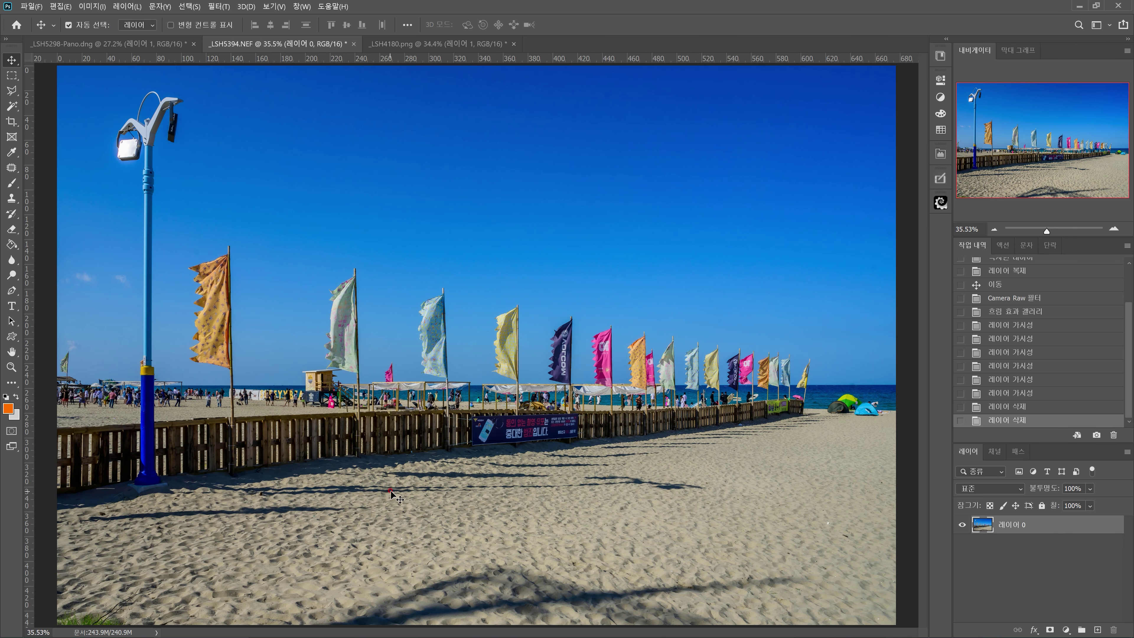
{"action": "left_click", "coordinate": [428, 45]}
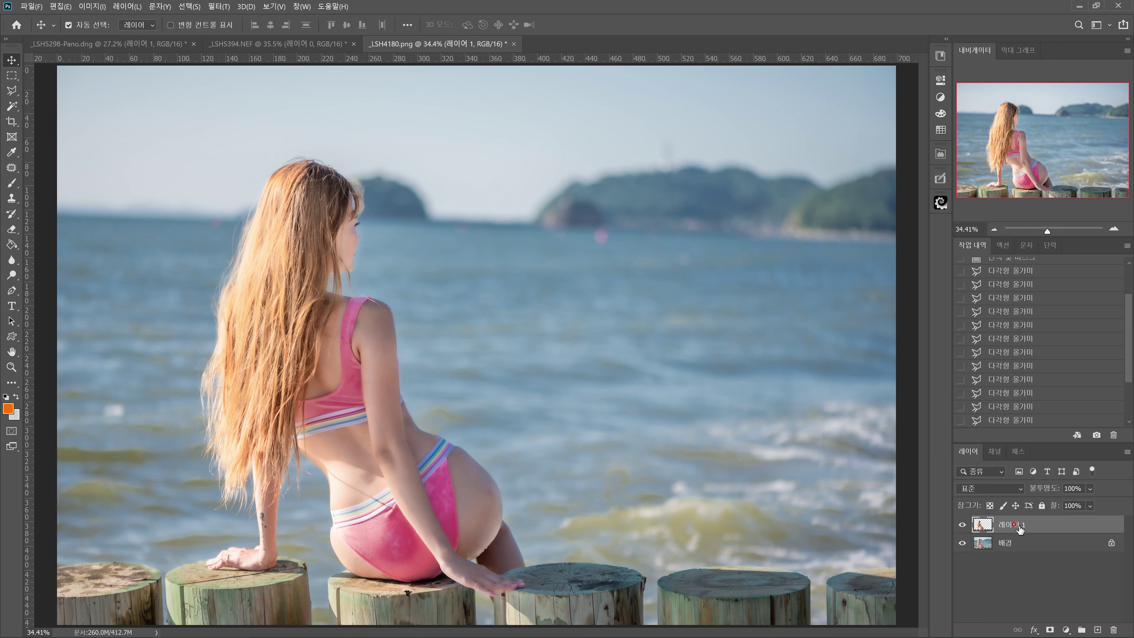
{"action": "left_click", "coordinate": [1045, 526]}
{"action": "left_click", "coordinate": [288, 41]}
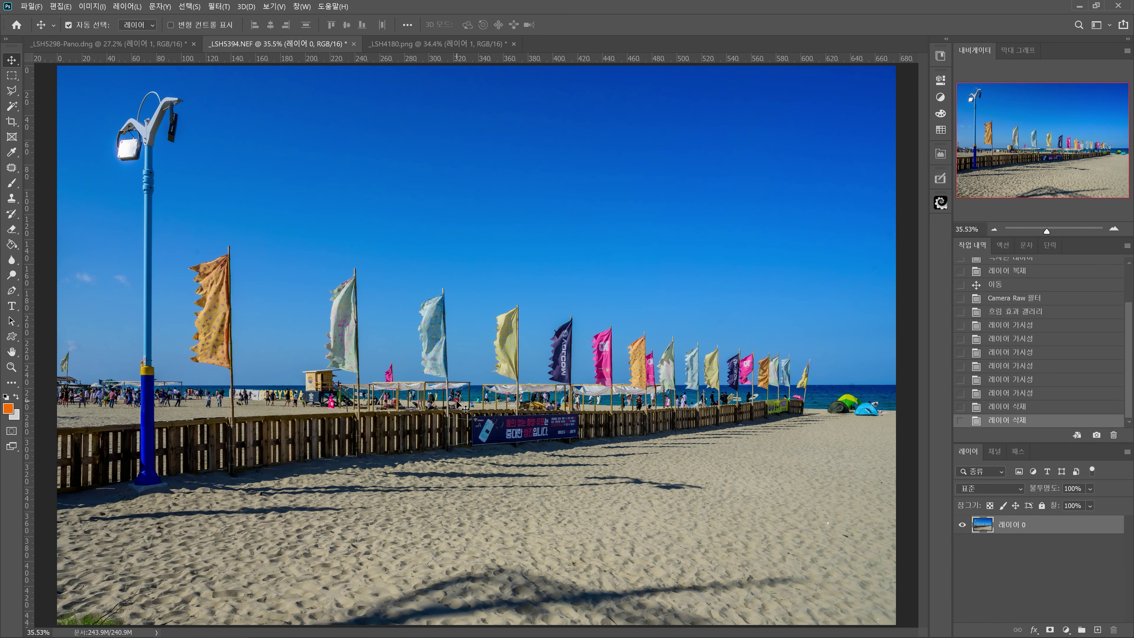
{"action": "left_click_drag", "start_coordinate": [460, 405], "coordinate": [367, 360]}
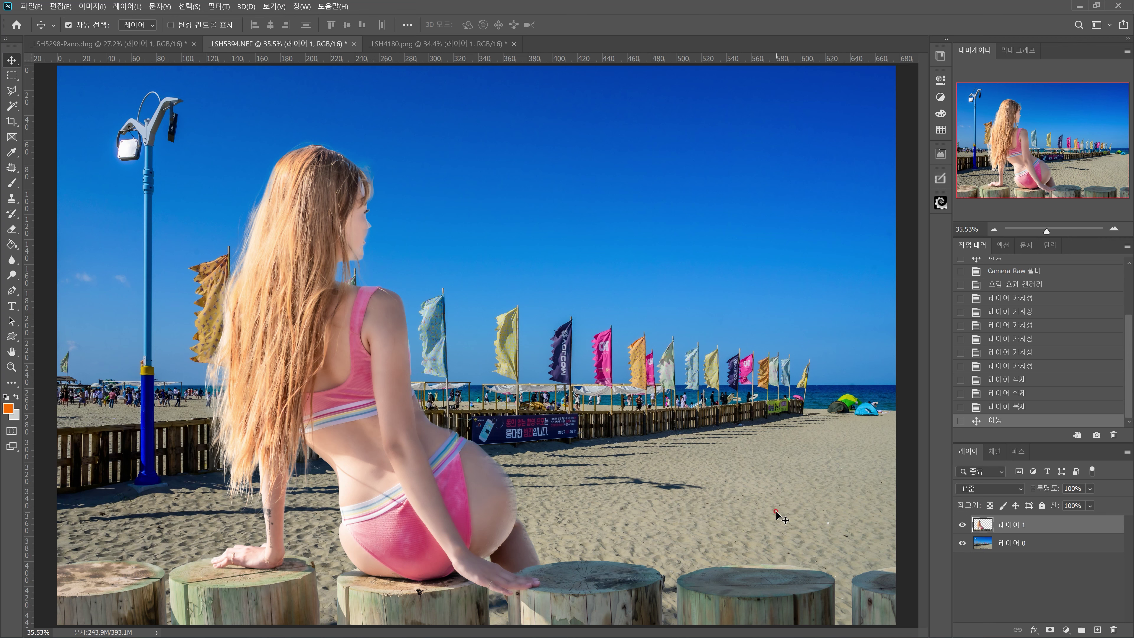
Apply the Camera Raw filter to the woman cutout layer with exposure -0.60, contrast +21, shadows -6 and clarity +13
{"action": "left_click", "coordinate": [215, 6]}
{"action": "left_click", "coordinate": [244, 84]}
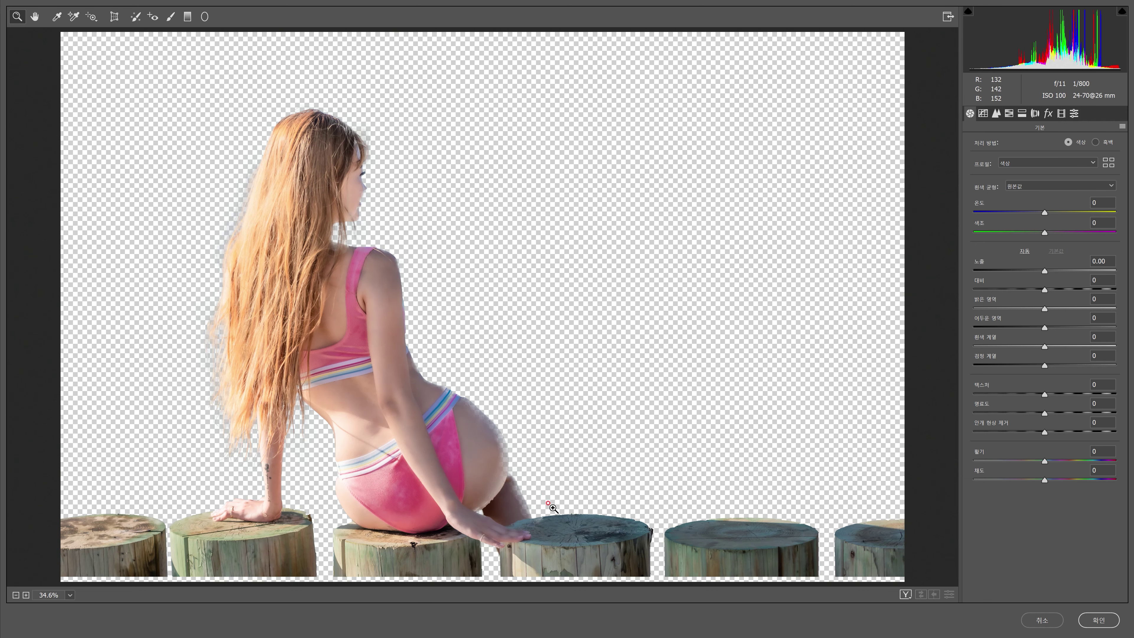
{"action": "left_click", "coordinate": [1043, 270]}
{"action": "left_click_drag", "start_coordinate": [1042, 269], "coordinate": [1036, 272]}
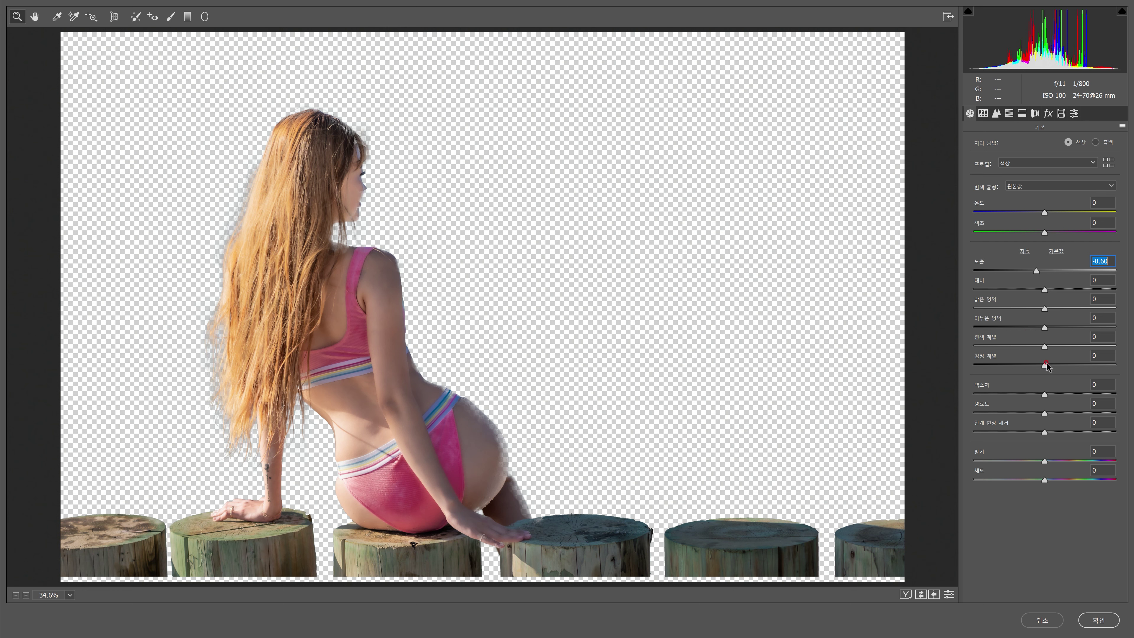
{"action": "mouse_move", "coordinate": [1044, 327]}
{"action": "left_mouse_down"}
{"action": "mouse_move", "coordinate": [1025, 328]}
{"action": "mouse_move", "coordinate": [1041, 328]}
{"action": "left_mouse_up"}
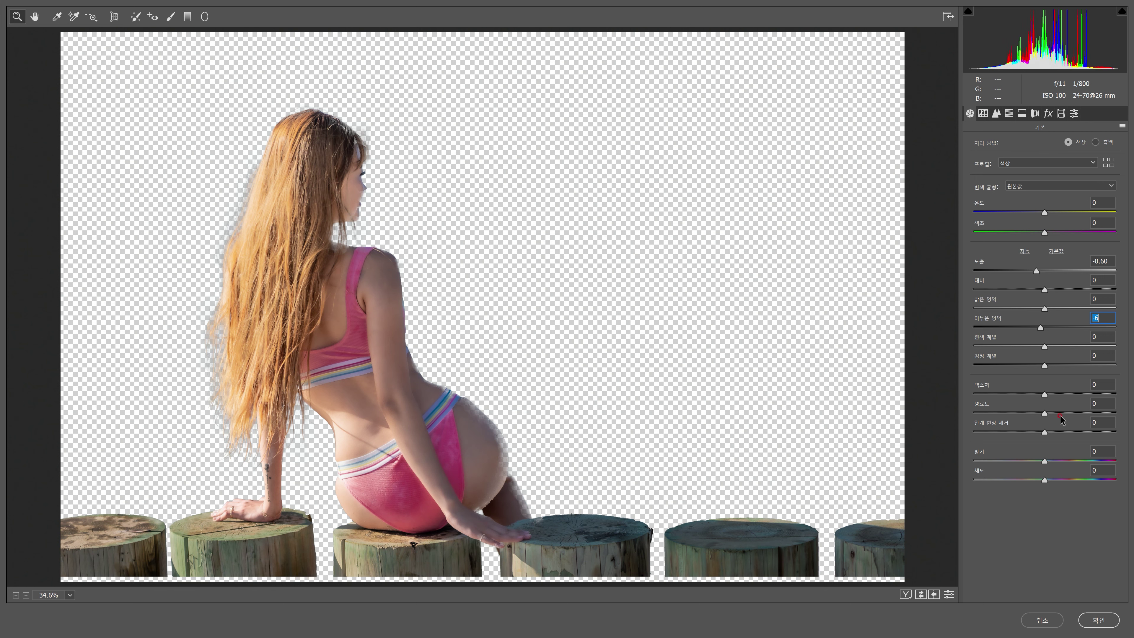
{"action": "left_click", "coordinate": [1054, 413]}
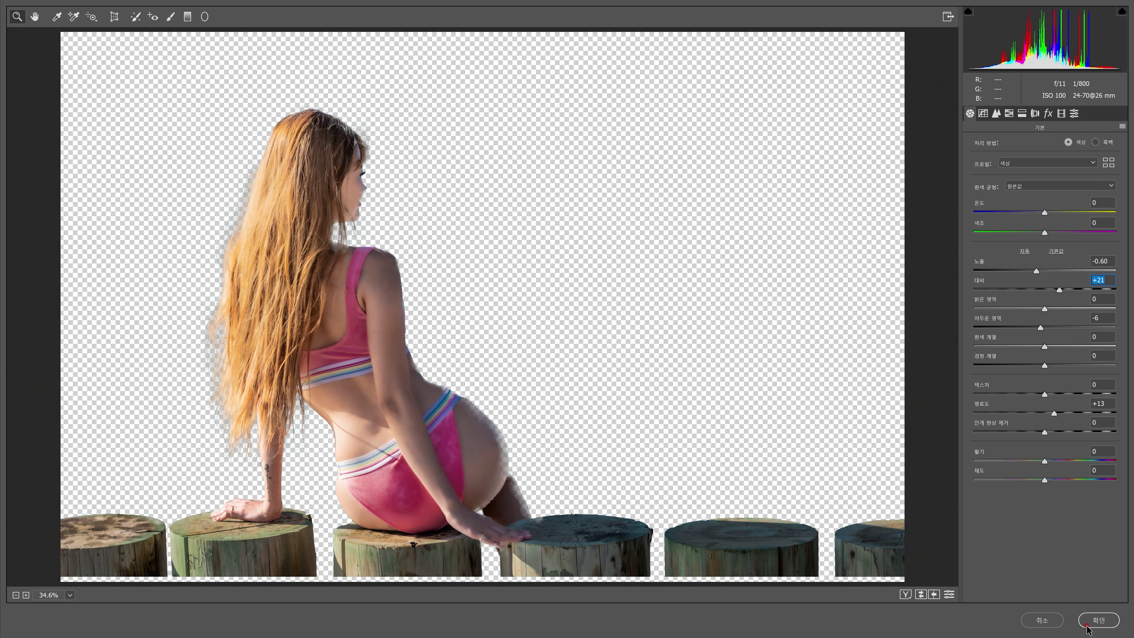
{"action": "left_click", "coordinate": [1099, 620]}
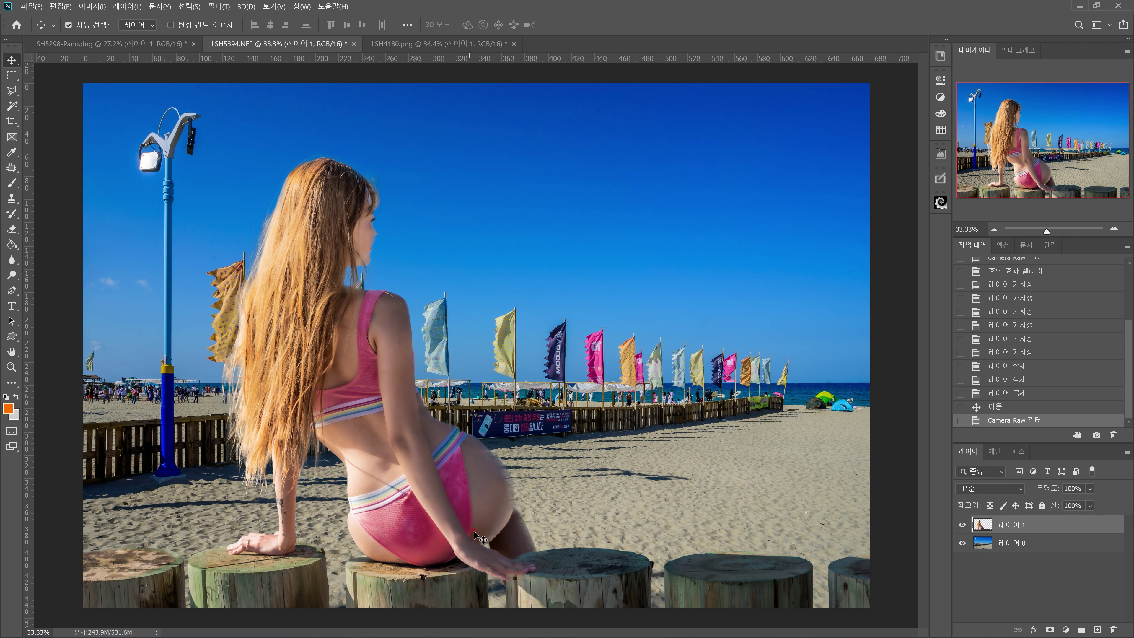
Start an Iris Blur on the flag-beach background layer and reshape its ellipse into a narrow, tilted oval around the woman
{"action": "left_click", "coordinate": [1025, 550]}
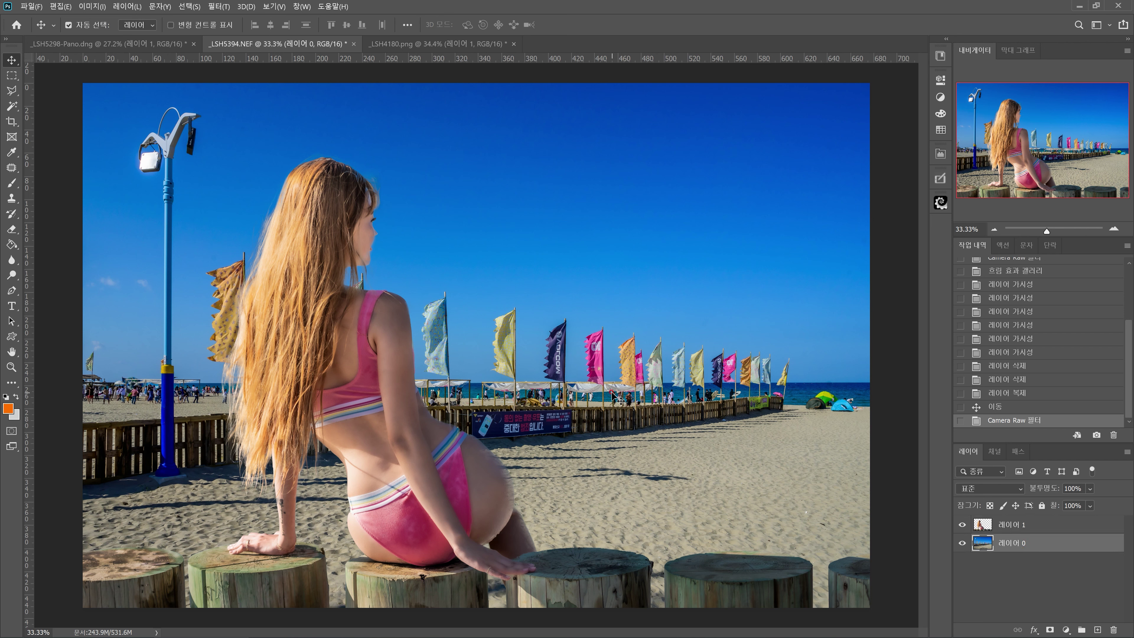
{"action": "left_click", "coordinate": [219, 6]}
{"action": "mouse_move", "coordinate": [269, 318]}
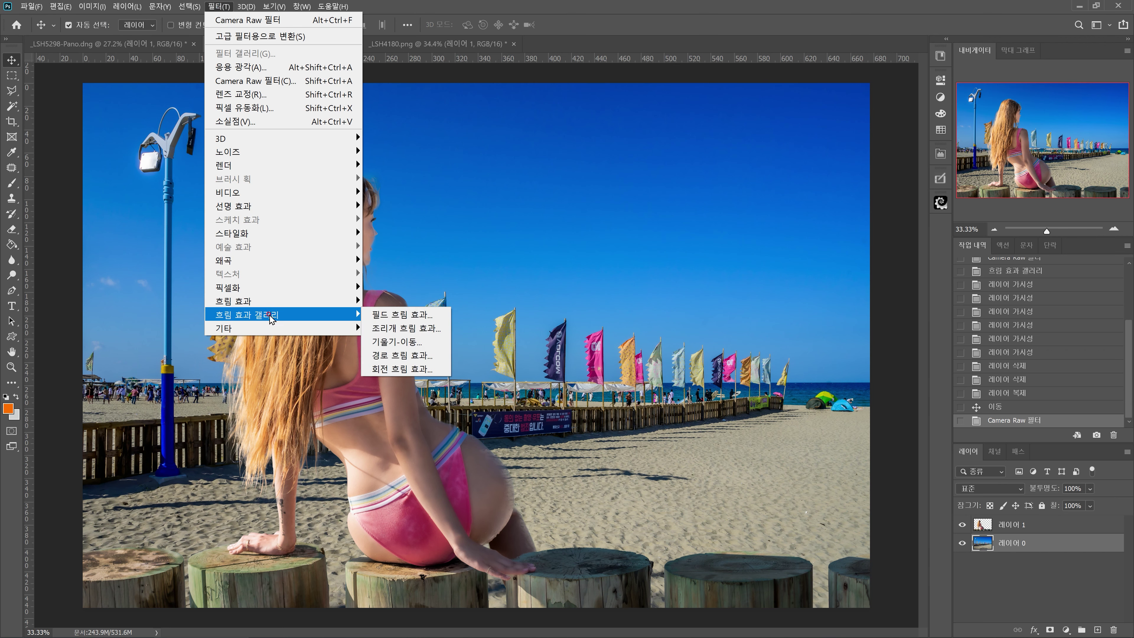
{"action": "left_click", "coordinate": [400, 330]}
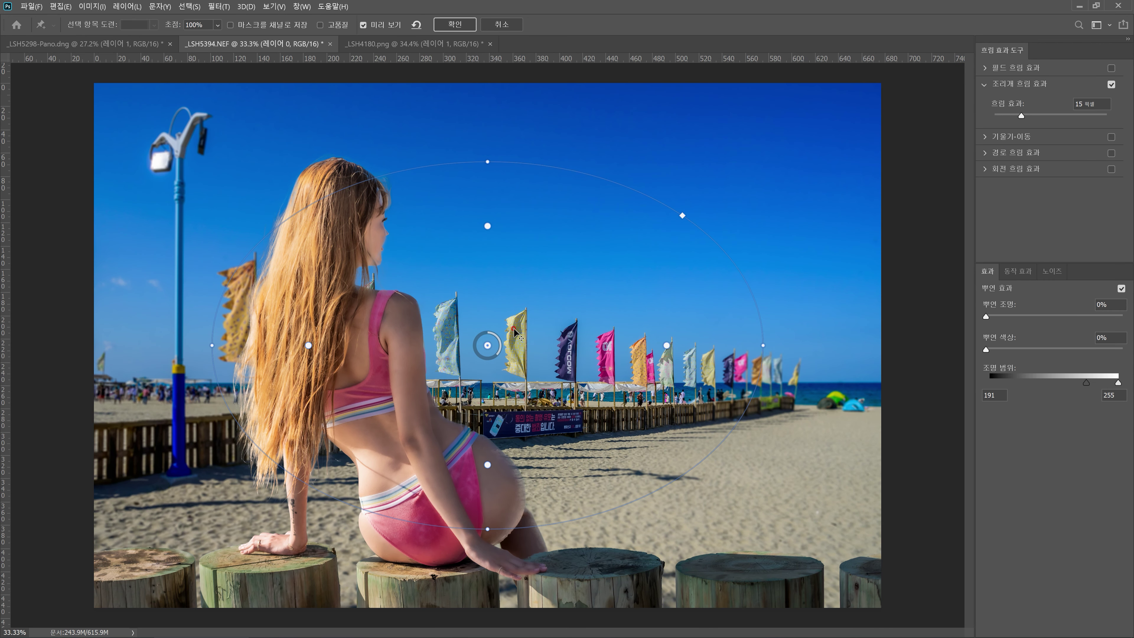
{"action": "left_click_drag", "start_coordinate": [508, 333], "coordinate": [380, 356]}
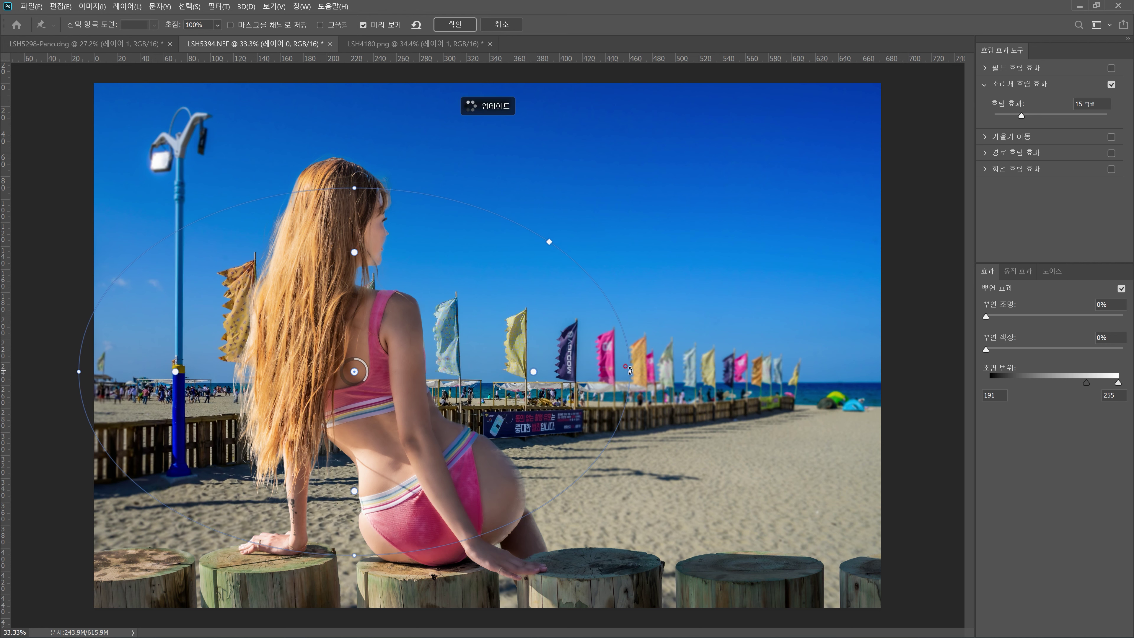
{"action": "left_click_drag", "start_coordinate": [631, 371], "coordinate": [476, 356]}
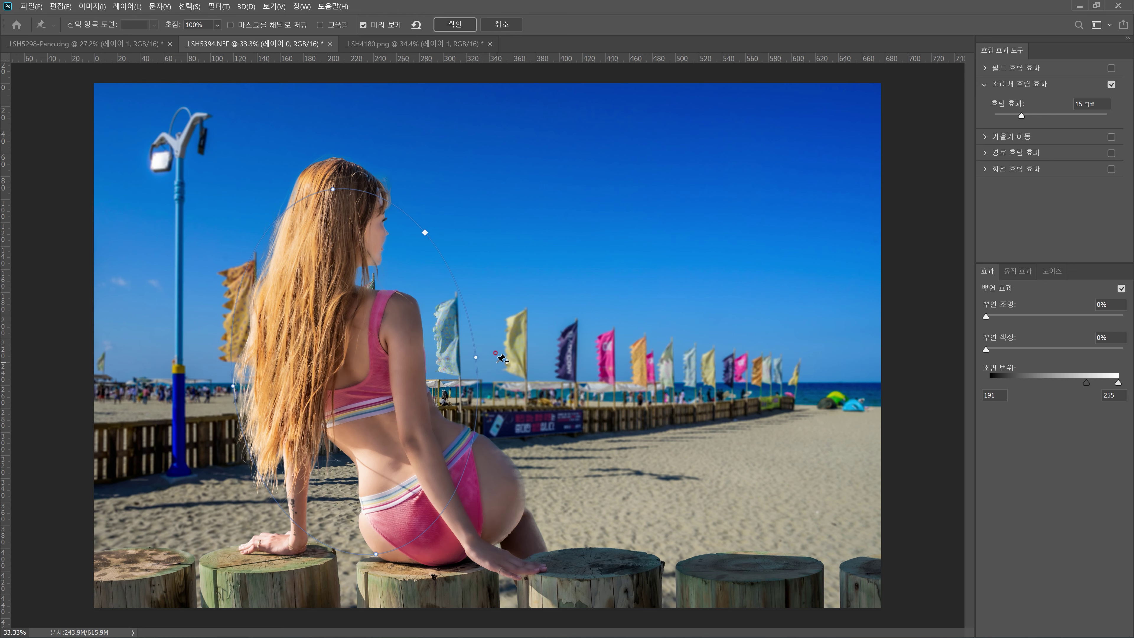
{"action": "left_click_drag", "start_coordinate": [400, 317], "coordinate": [392, 298]}
{"action": "left_click_drag", "start_coordinate": [392, 290], "coordinate": [458, 107]}
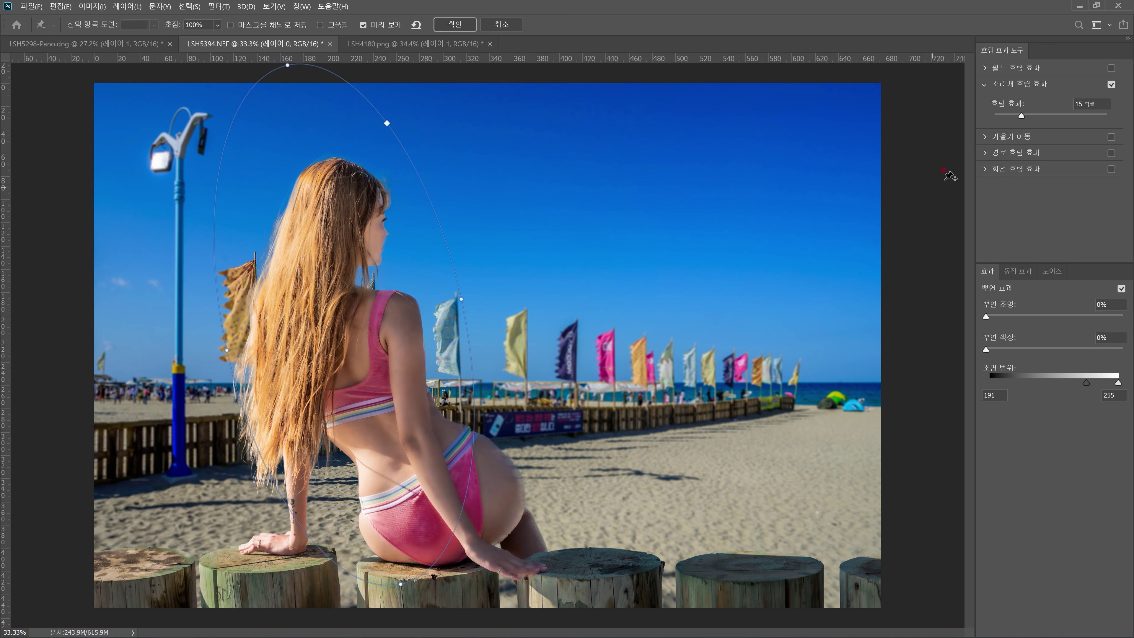
Set the iris blur to 31 px, shift the ellipse down over the woman's back and apply the blur
{"action": "left_click_drag", "start_coordinate": [1021, 115], "coordinate": [1036, 116]}
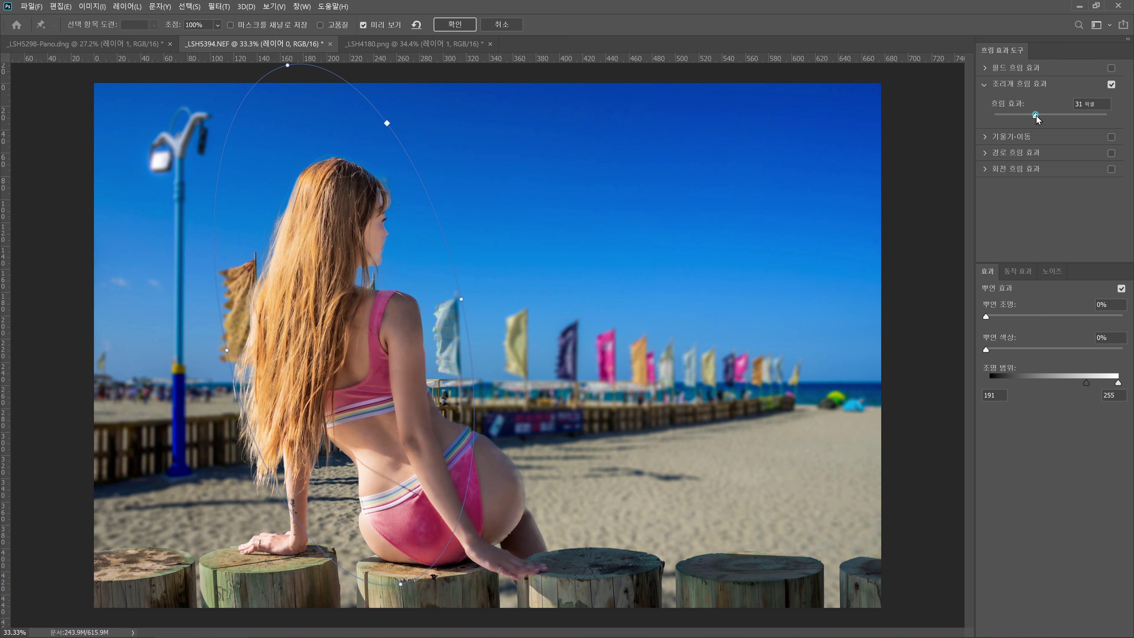
{"action": "left_click_drag", "start_coordinate": [345, 324], "coordinate": [349, 357]}
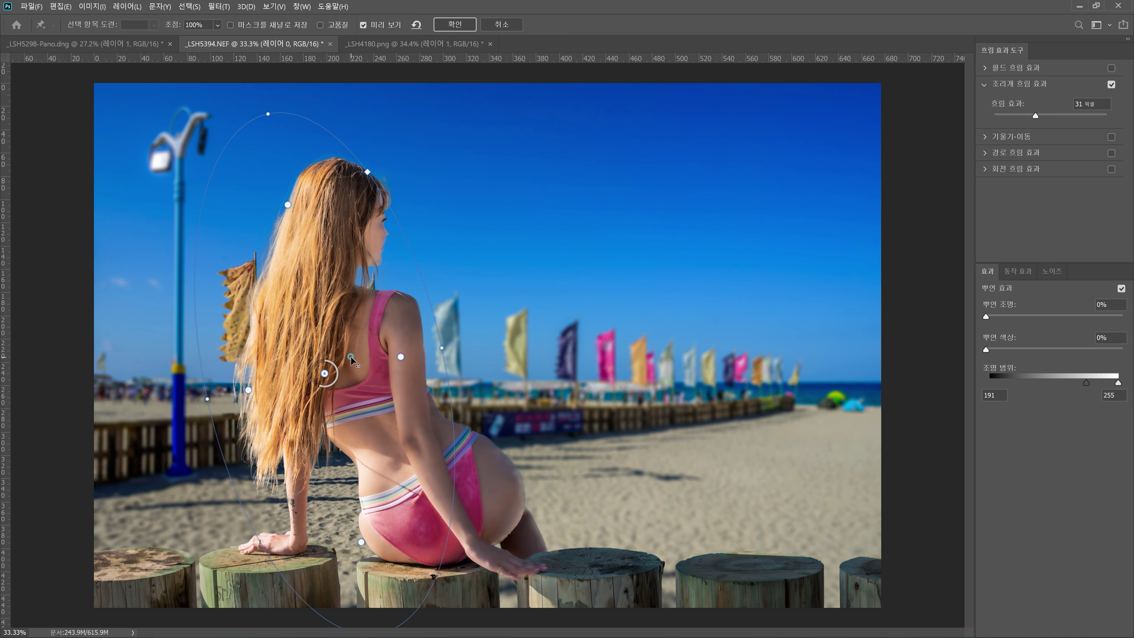
{"action": "key", "text": "Return"}
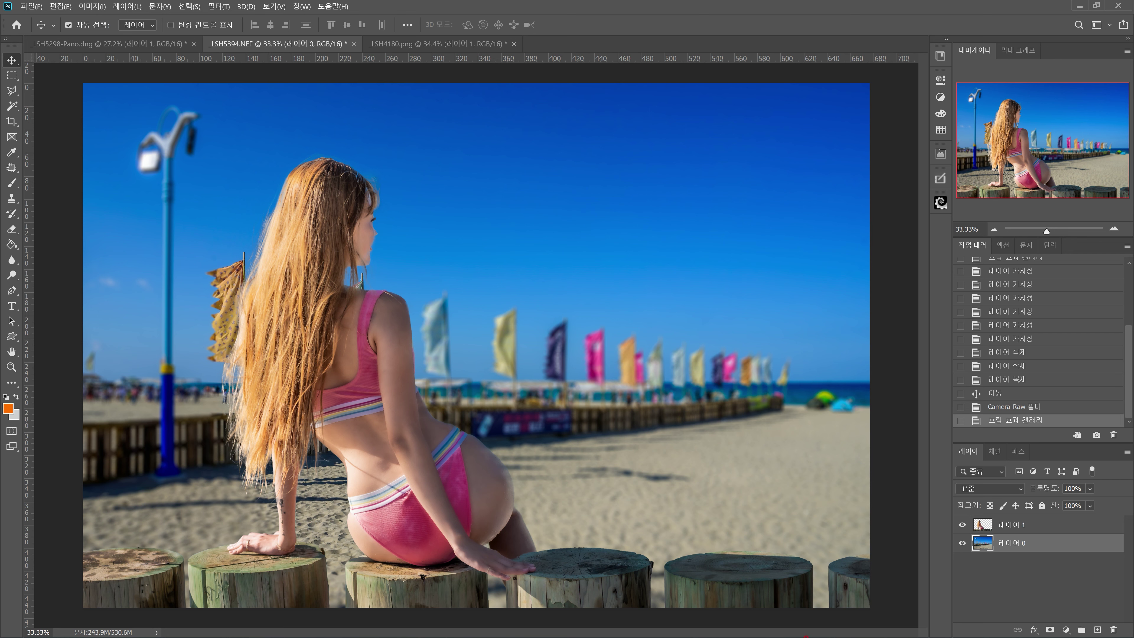
Select the woman cutout layer and compare the beach composite with the original photo in _LSH4180.png
{"action": "left_click", "coordinate": [1031, 528]}
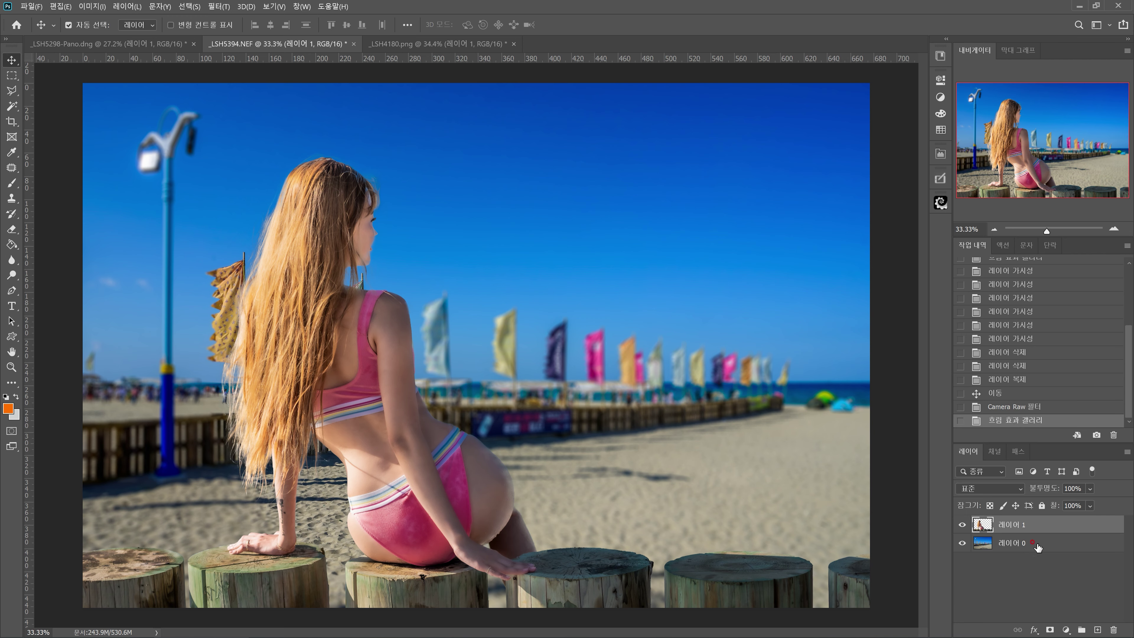
{"action": "key", "text": "ctrl+Tab"}
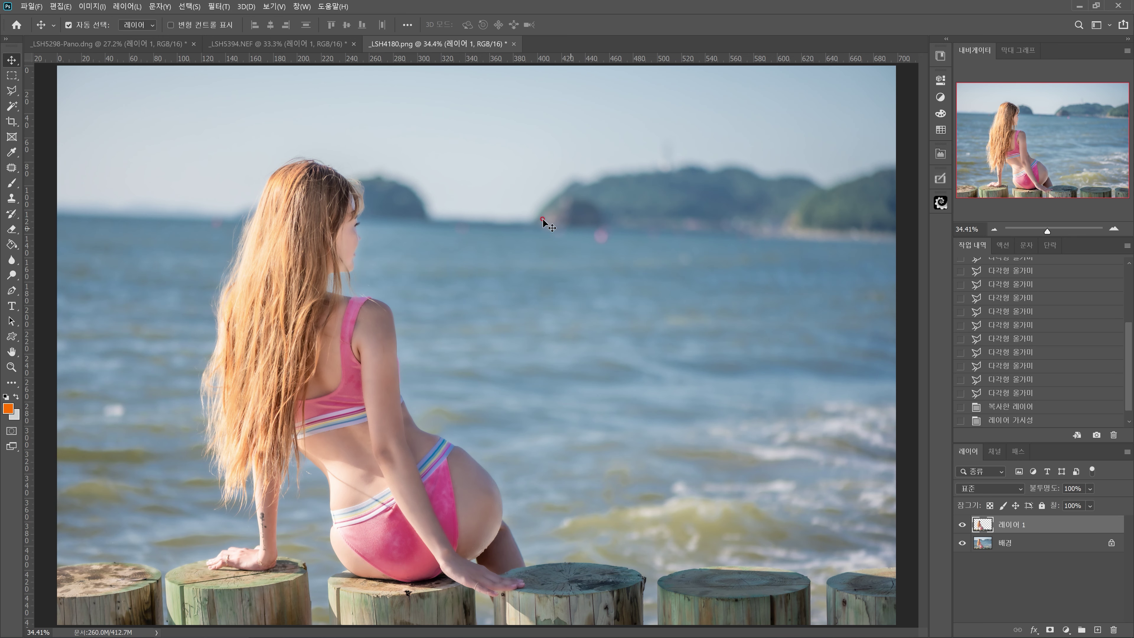
{"action": "key", "text": "ctrl+shift+Tab"}
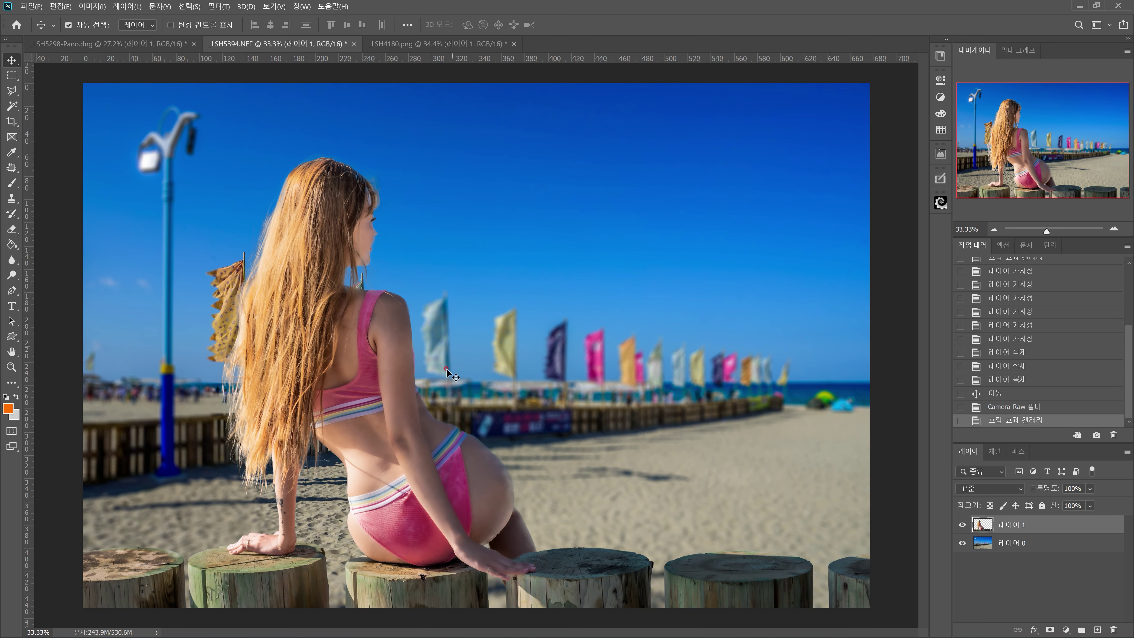